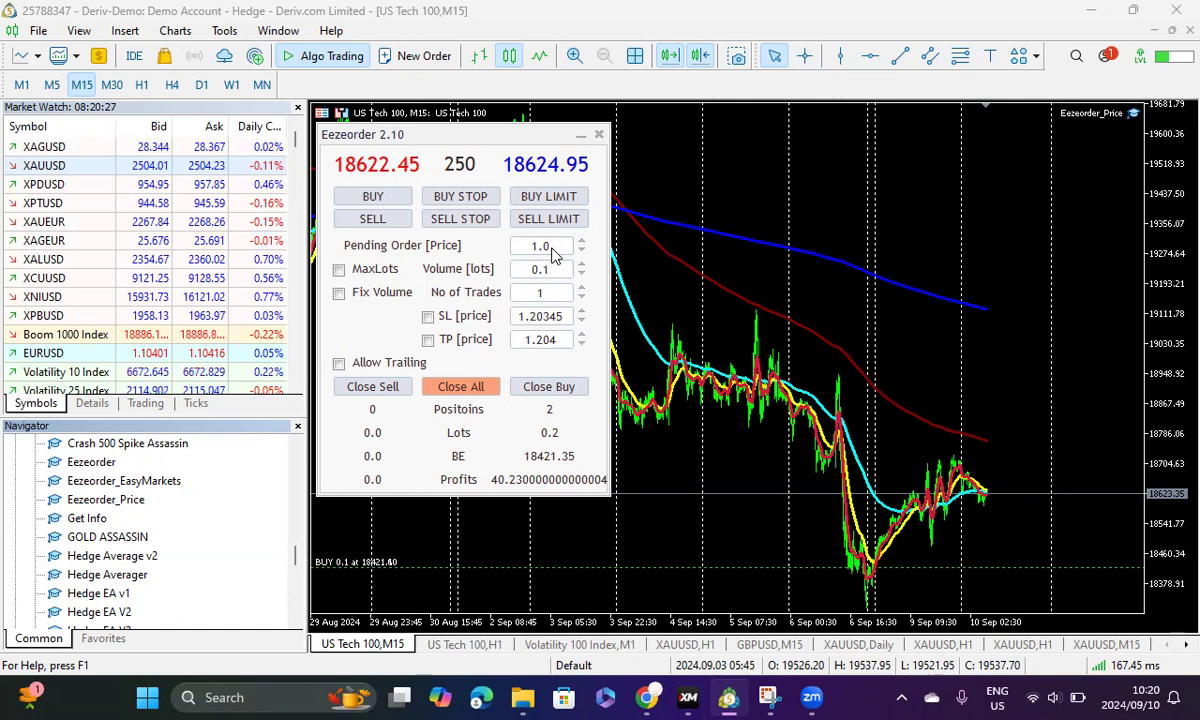
- Commit 1.00000 as the Eezeorder 2.10 panel's pending order price
left_click(555, 252)
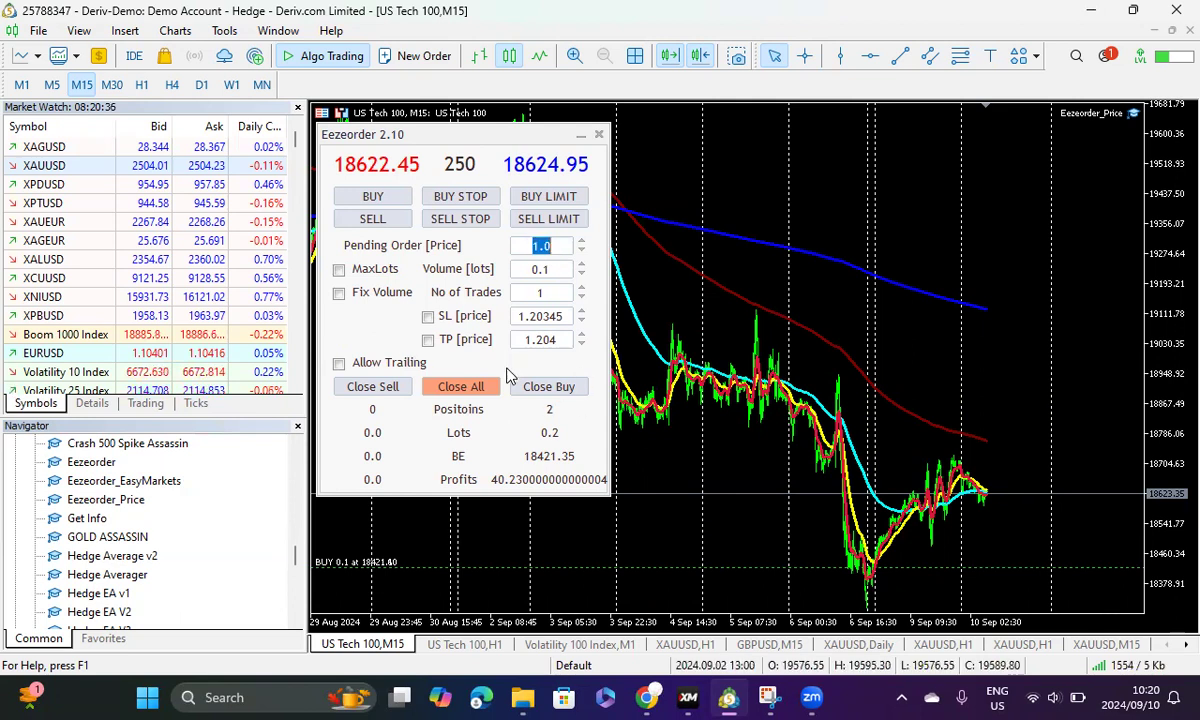
key("Return")
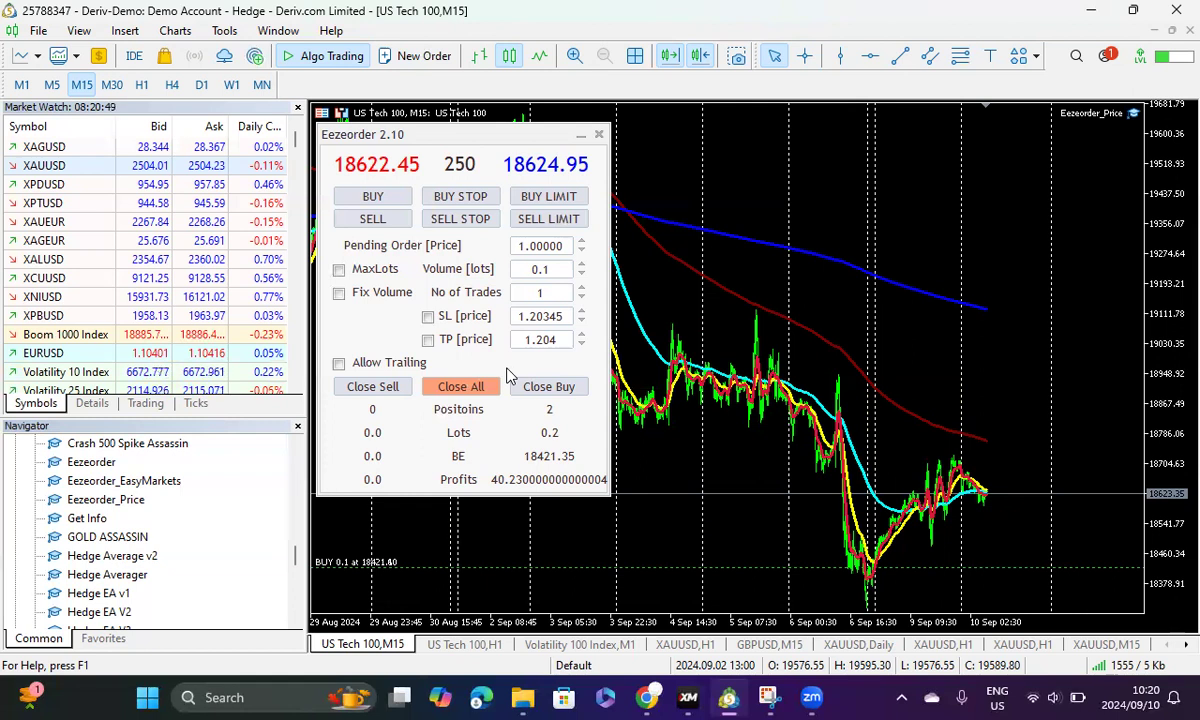
- Browse the terminal's data folder to MQL5\Experts to view the Eezeorder files, then close Explorer
left_click(38, 32)
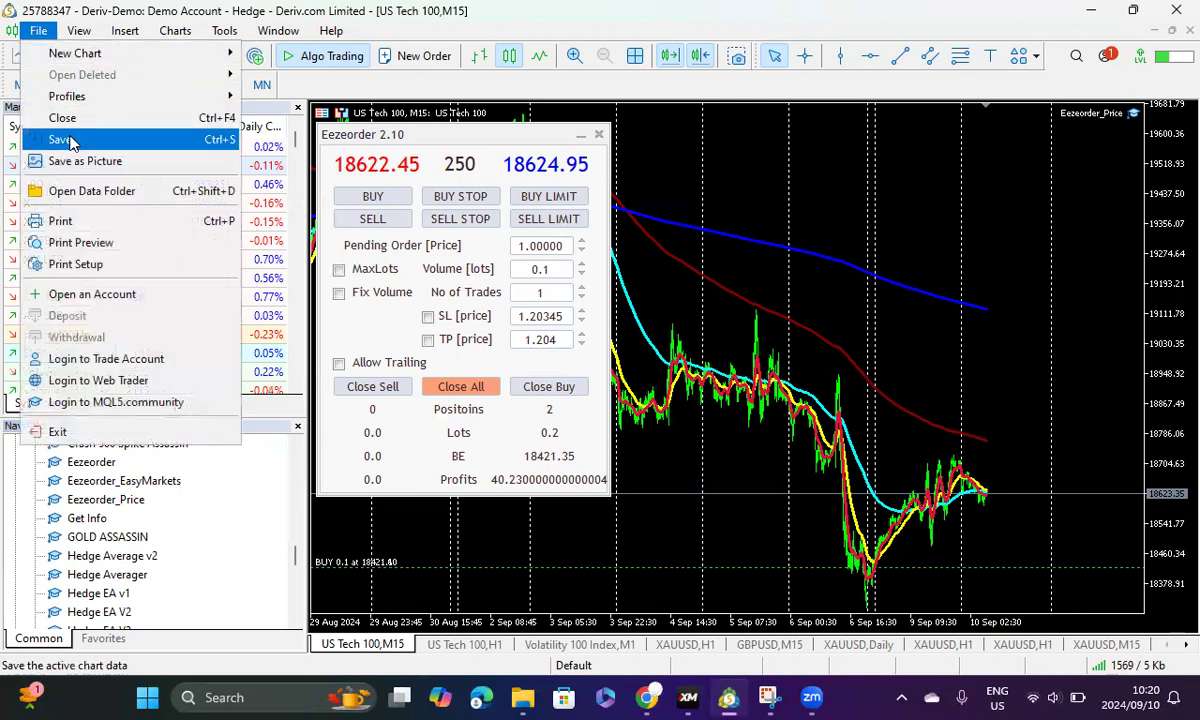
left_click(92, 193)
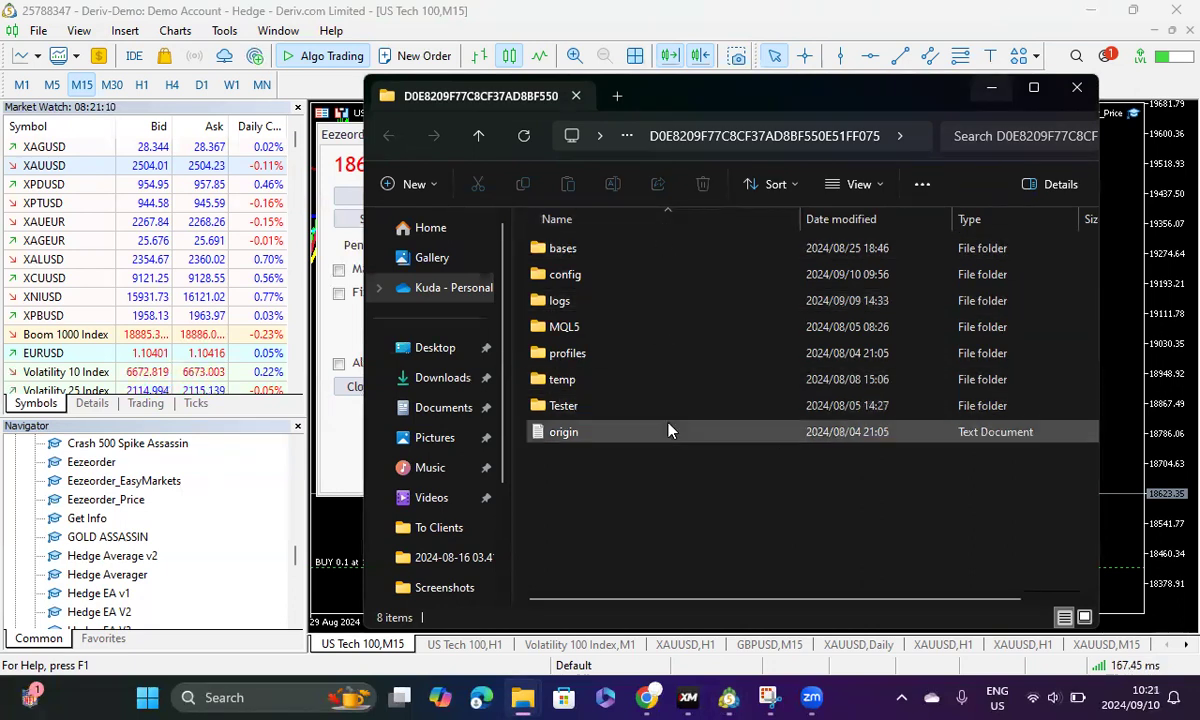
double_click(643, 338)
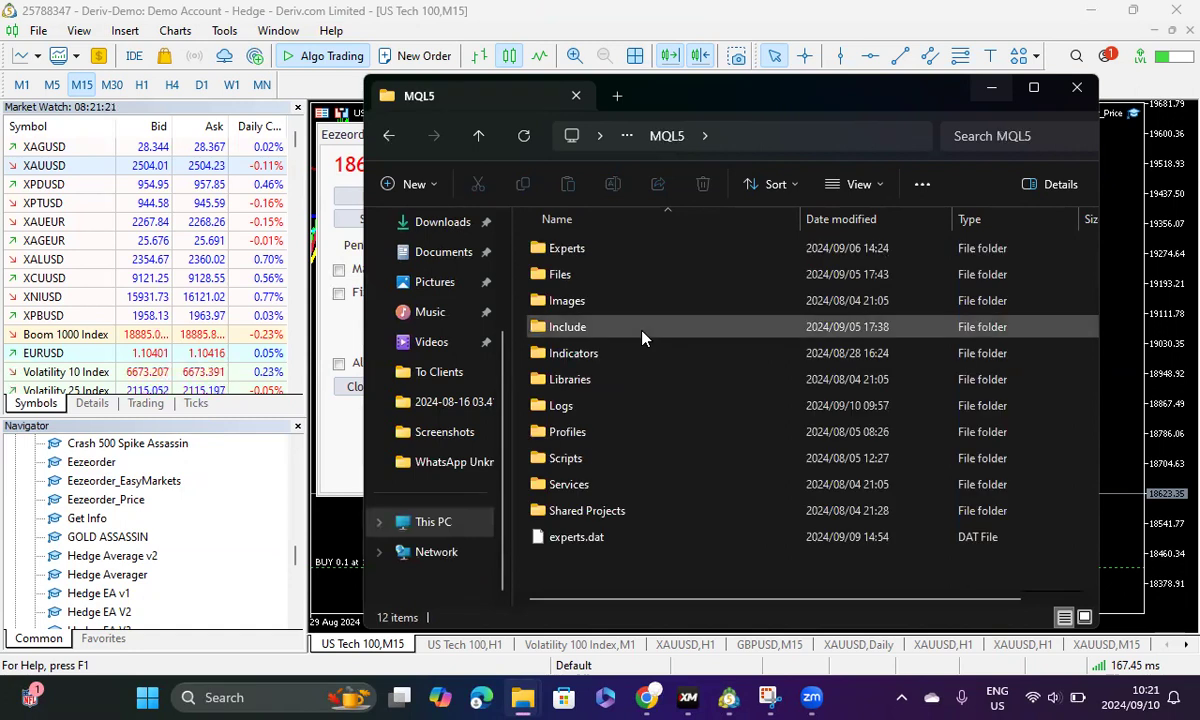
double_click(618, 250)
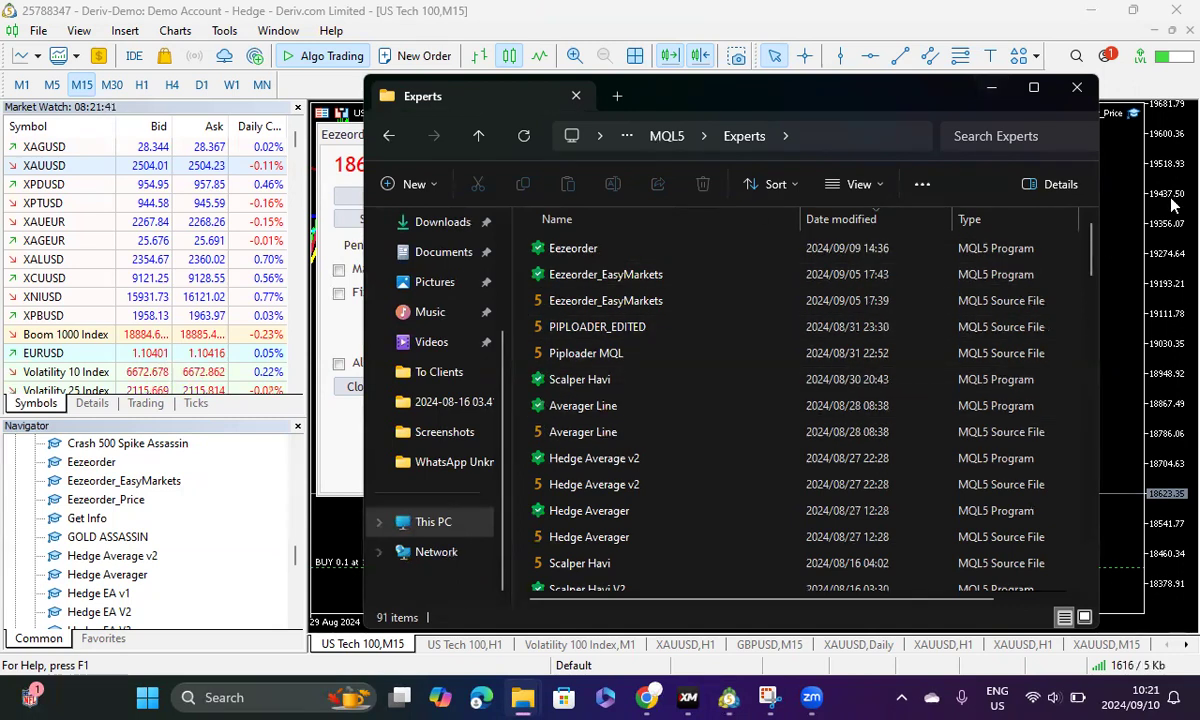
left_click(1078, 92)
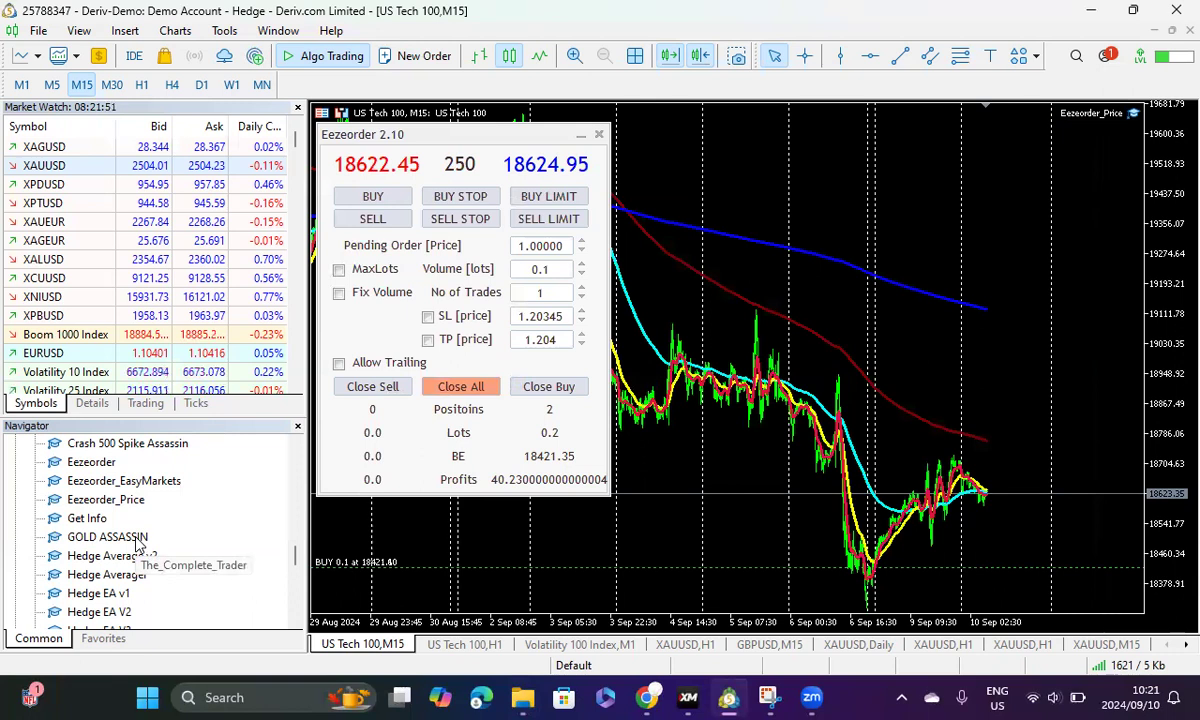
- Refresh the Navigator's Expert Advisors list from the GOLD ASSASSIN context menu
left_click(138, 539)
right_click(138, 539)
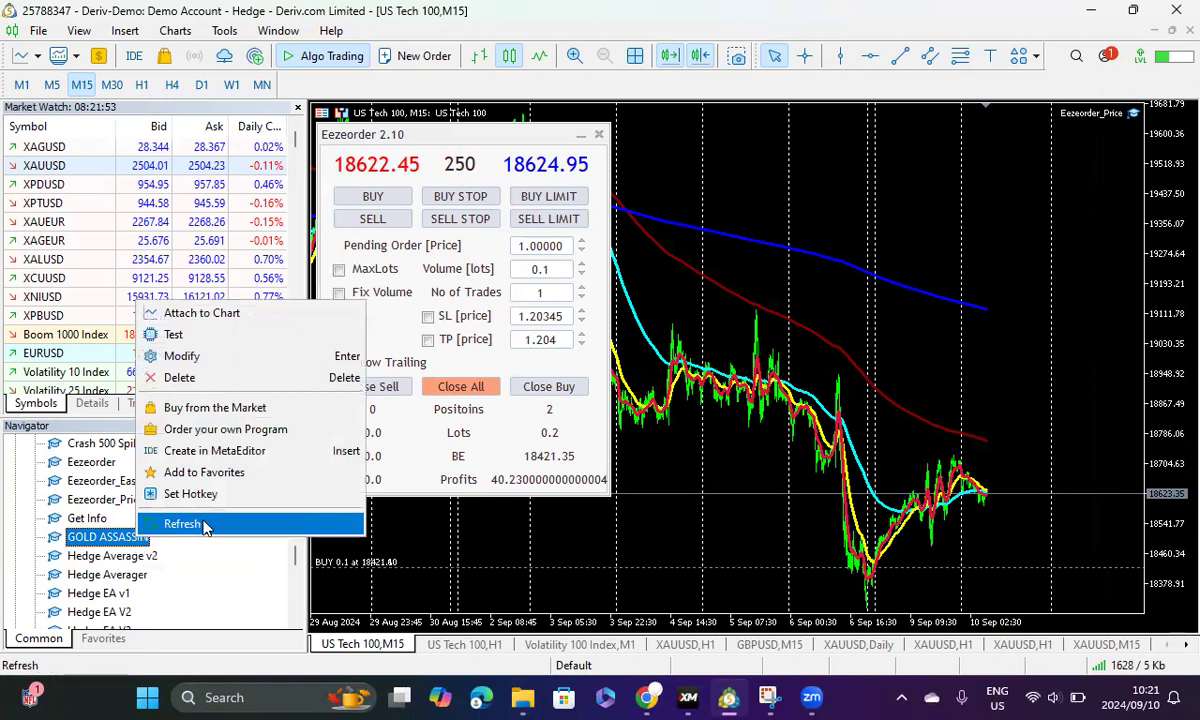
left_click(204, 527)
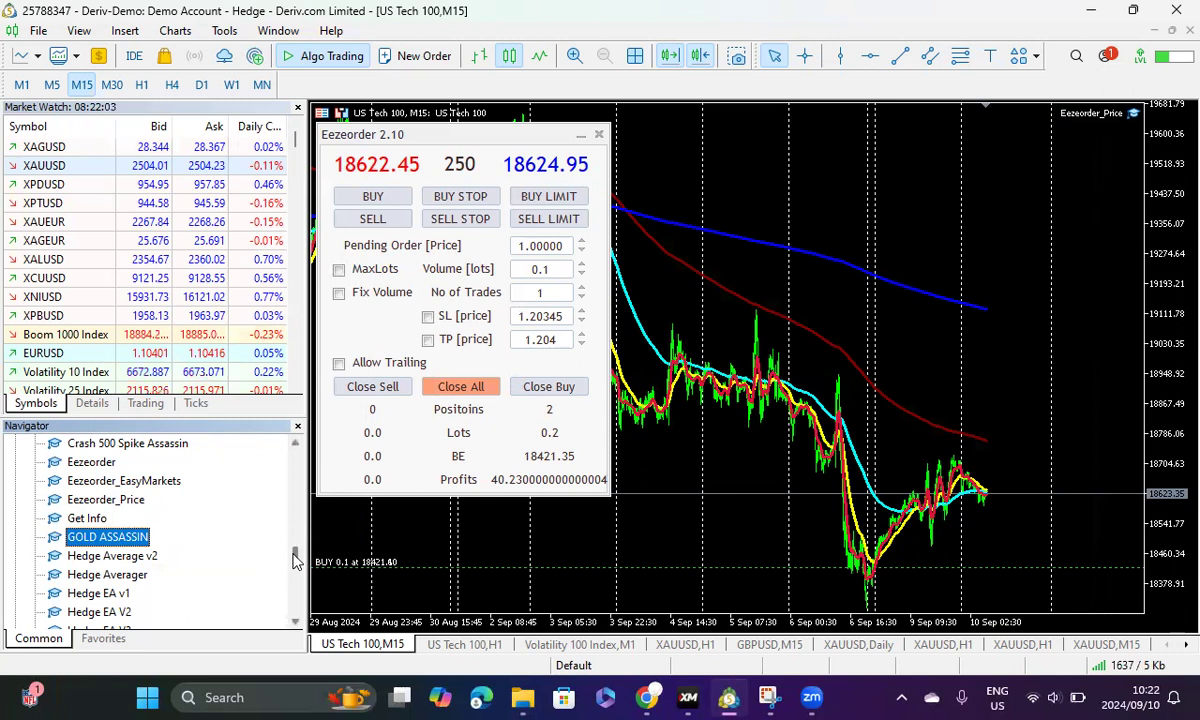
- Scroll the experts list and select Eezeorder_Price
left_click_drag(295, 560, 295, 572)
scroll(295, 572, "up", 3)
left_click(105, 554)
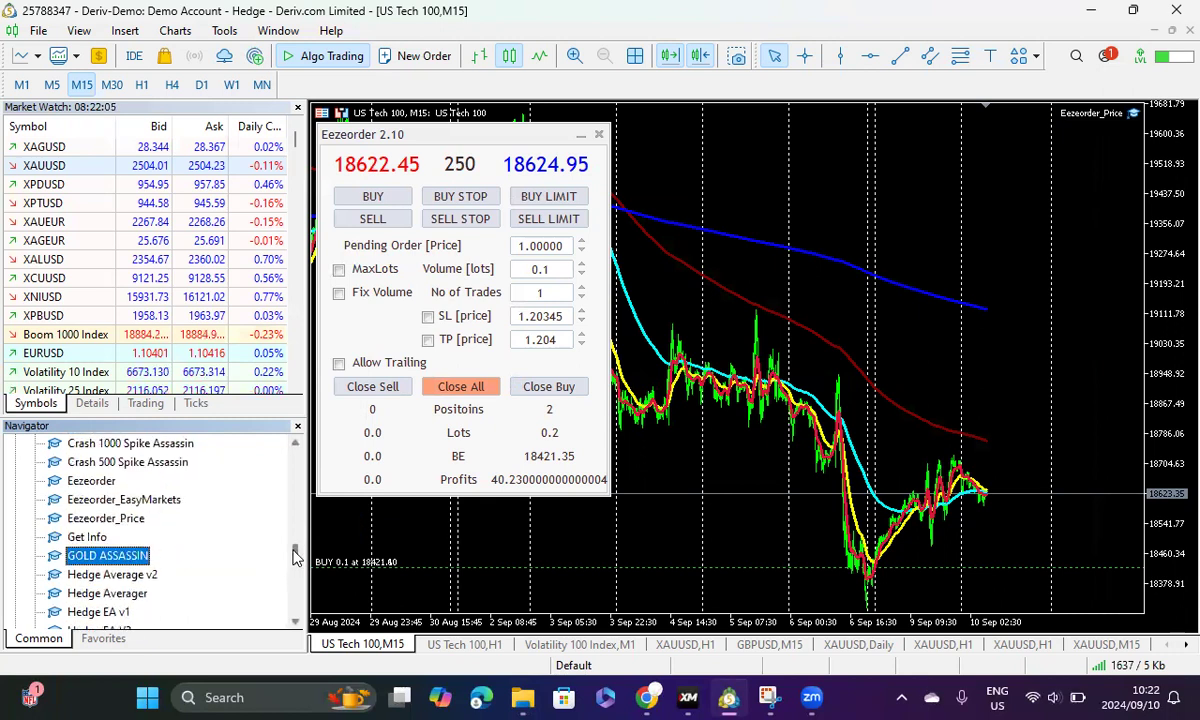
scroll(105, 554, "up", 1)
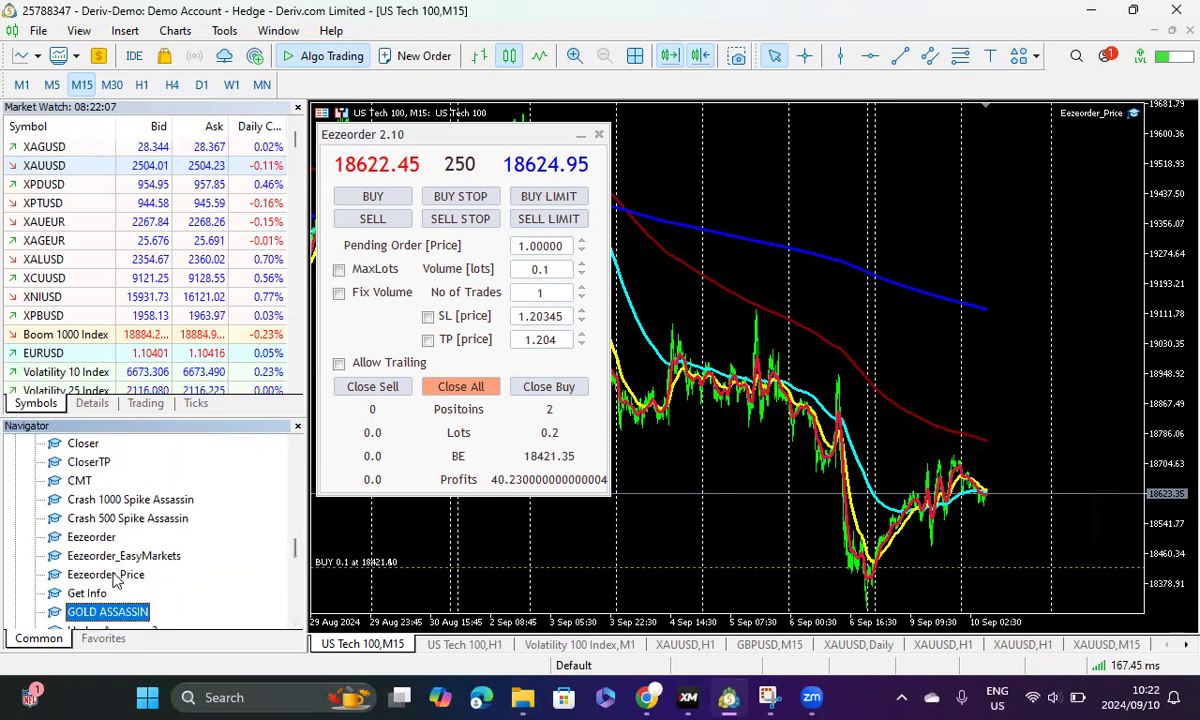
left_click(108, 575)
left_click(106, 540)
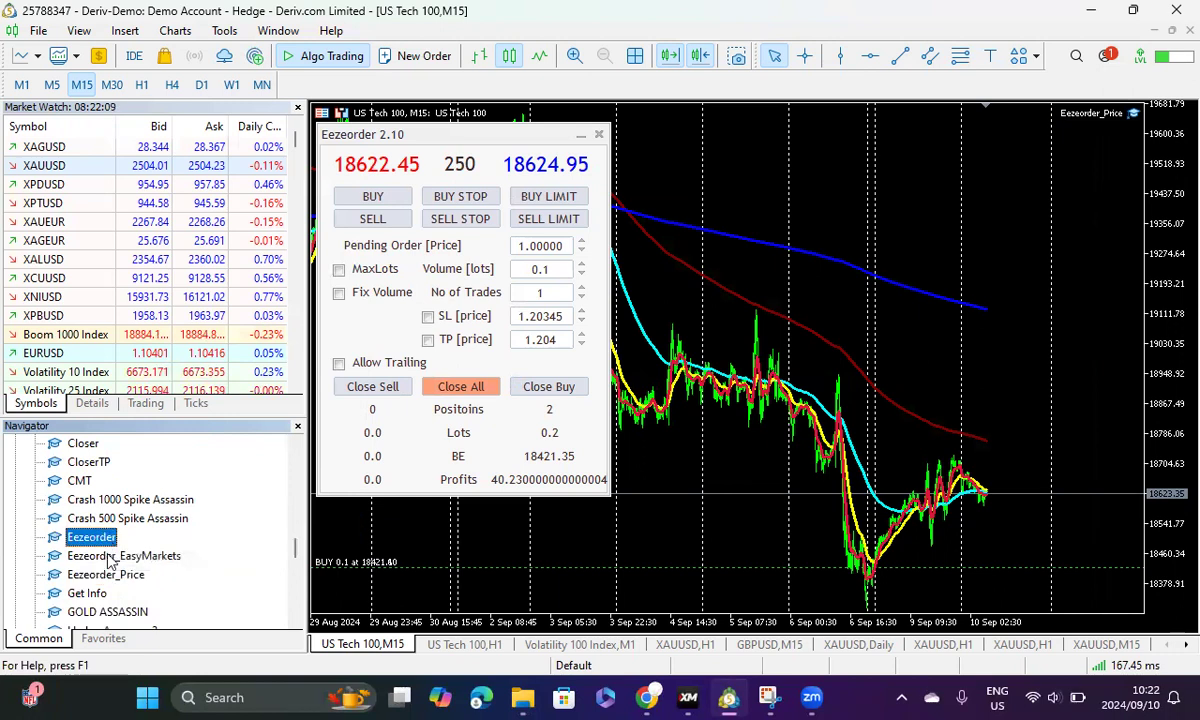
left_click(123, 574)
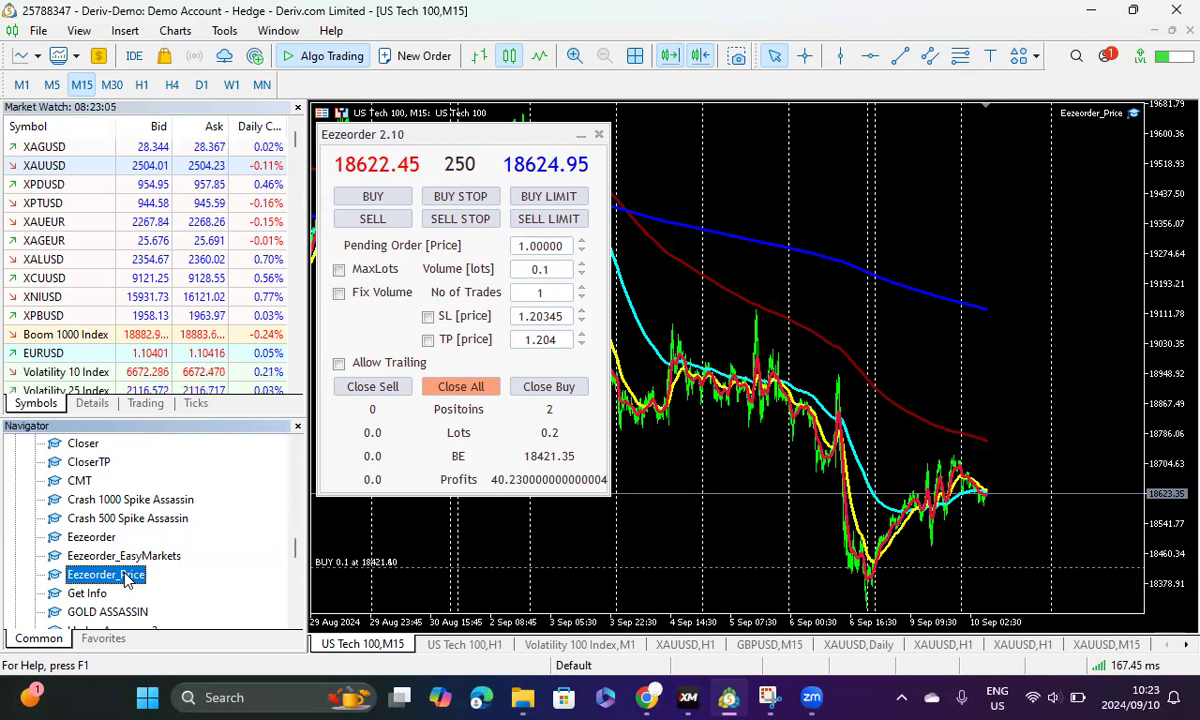
- Attach Eezeorder_Price to the US Tech 100 M15 chart and accept its settings with algo trading allowed
double_click(106, 575)
left_click(662, 414)
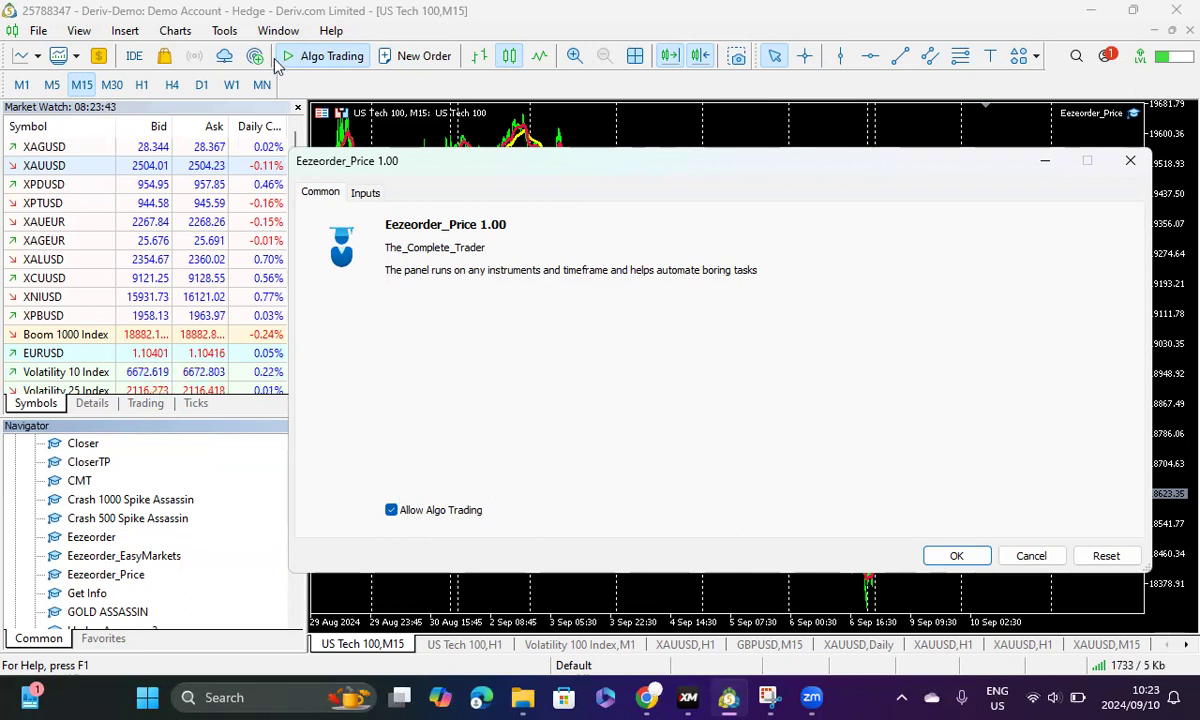
left_click(956, 556)
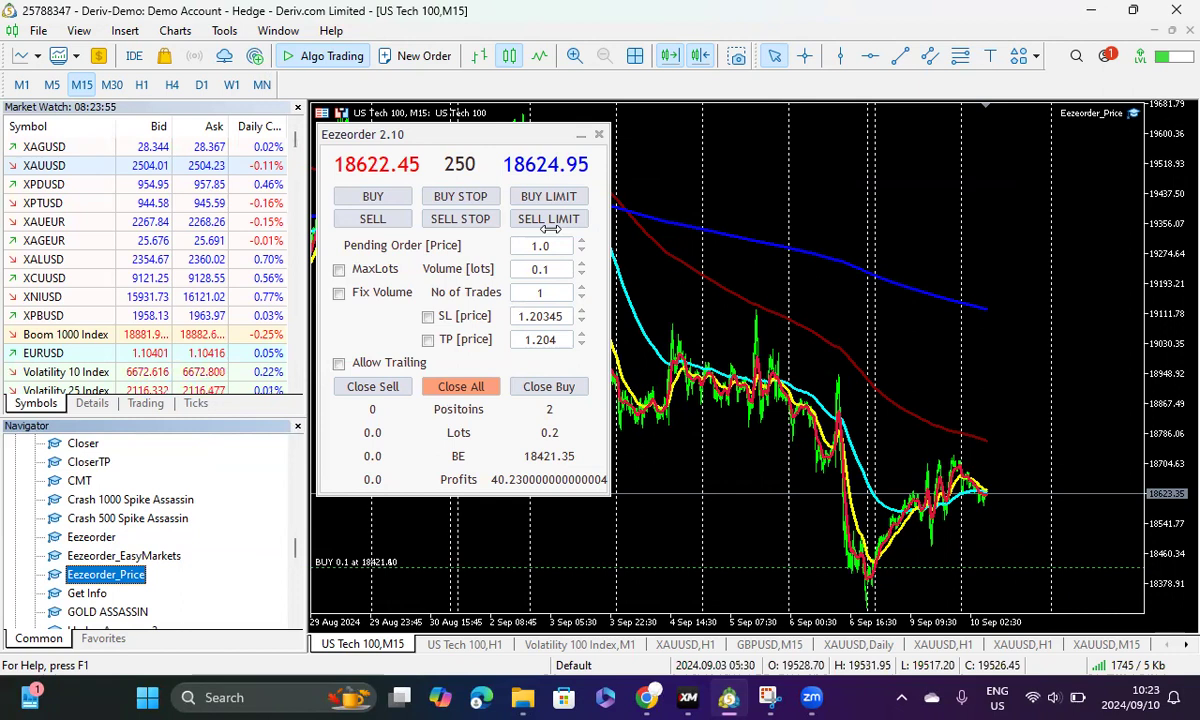
- From the chart's Expert List, open Eezeorder_Price's properties and view its Inputs tab
right_click(858, 298)
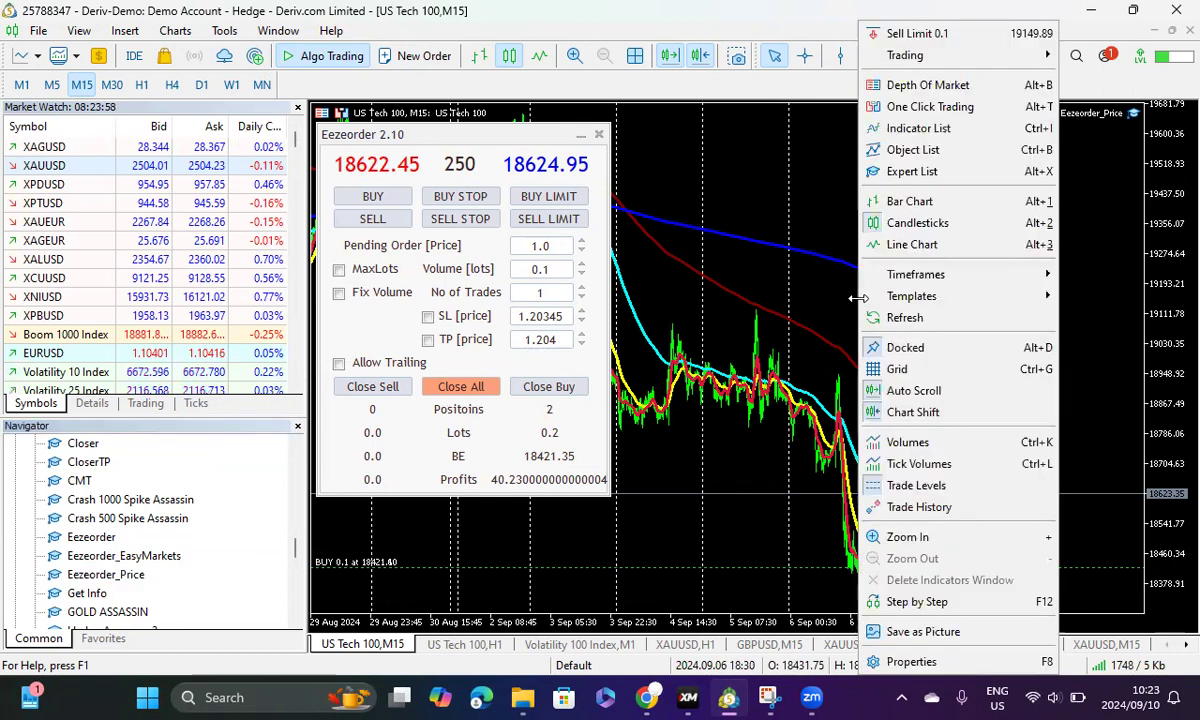
left_click(912, 172)
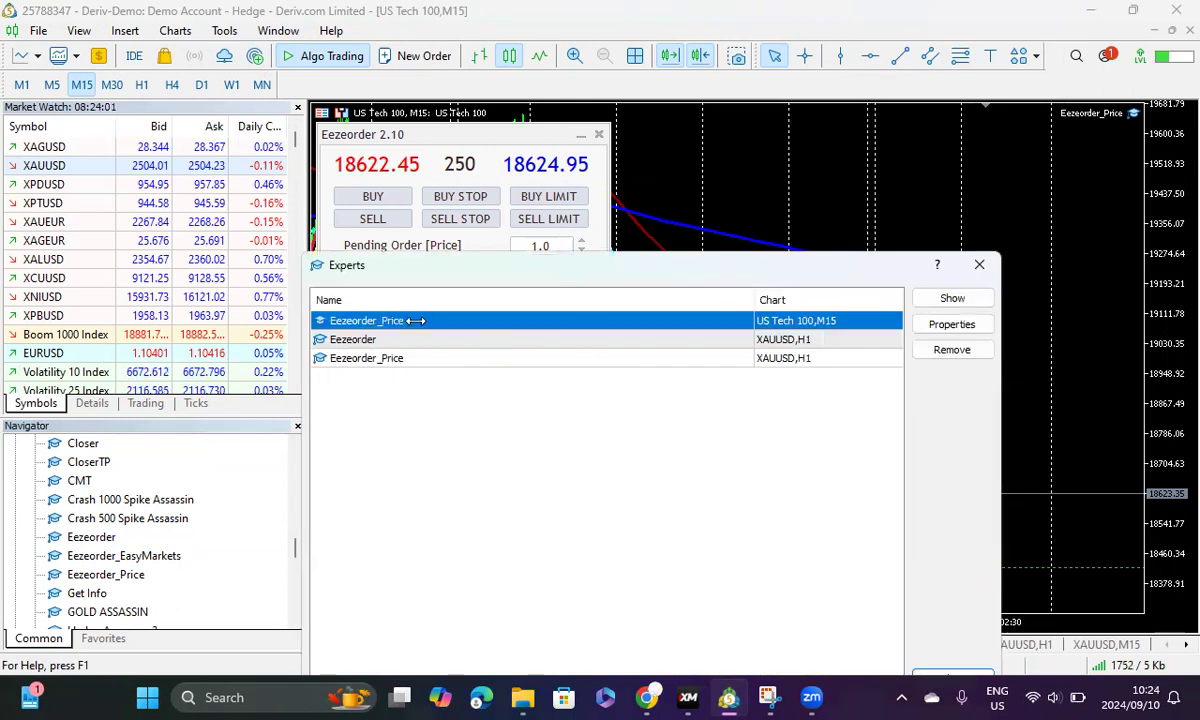
left_click(944, 326)
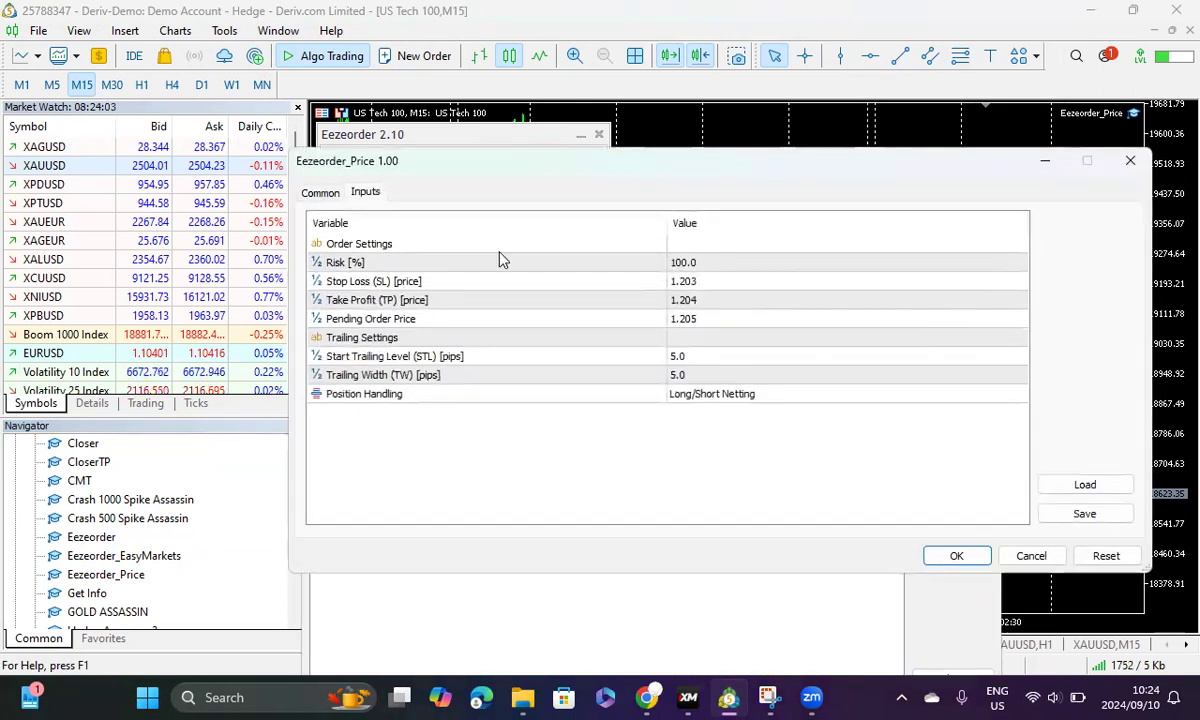
left_click(322, 193)
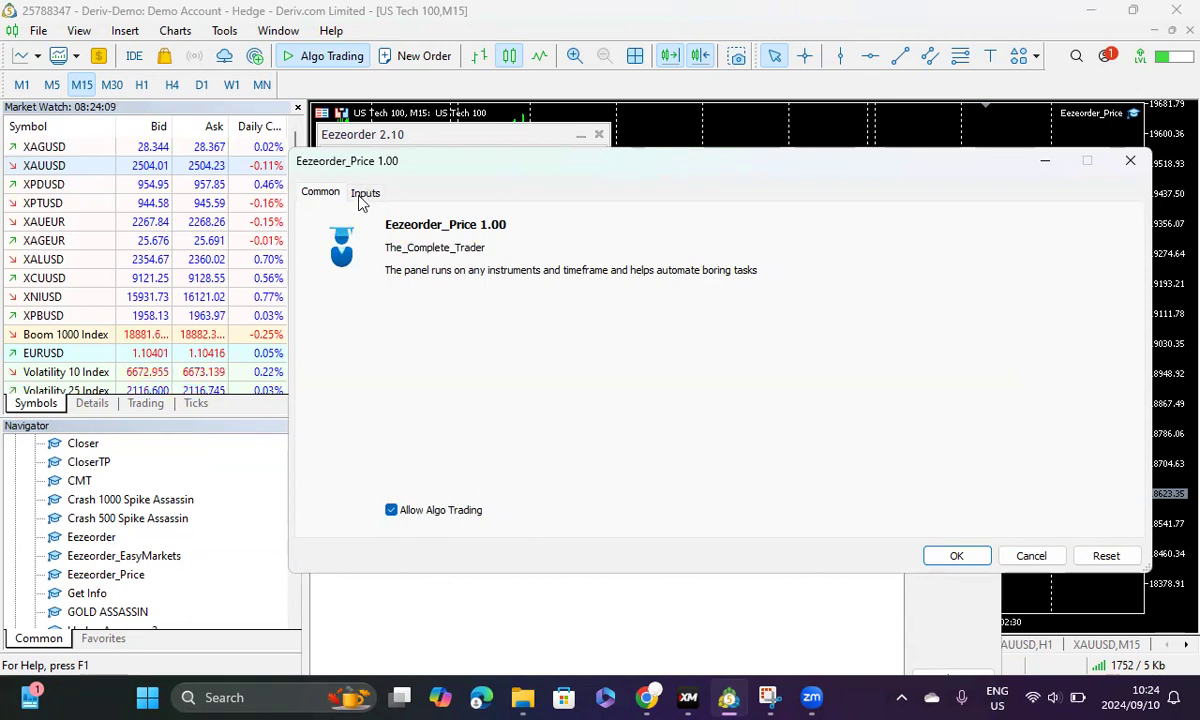
left_click(365, 193)
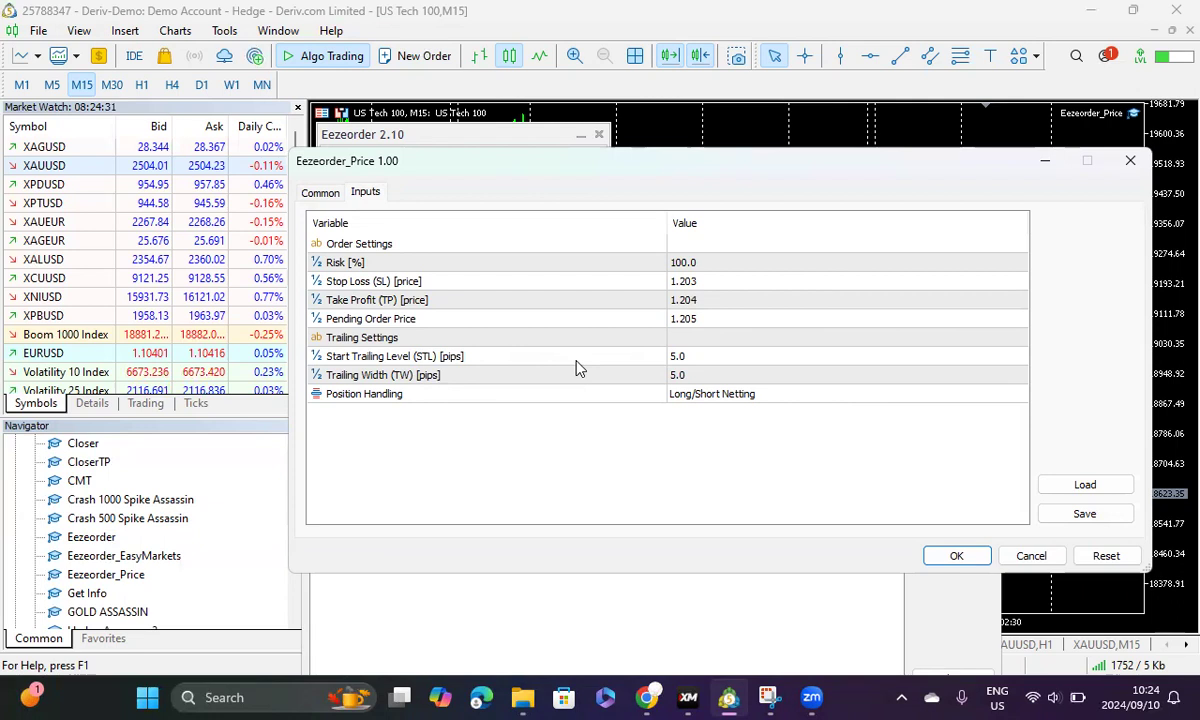
- Change Eezeorder_Price's Start Trailing Level input to 10.0
double_click(731, 357)
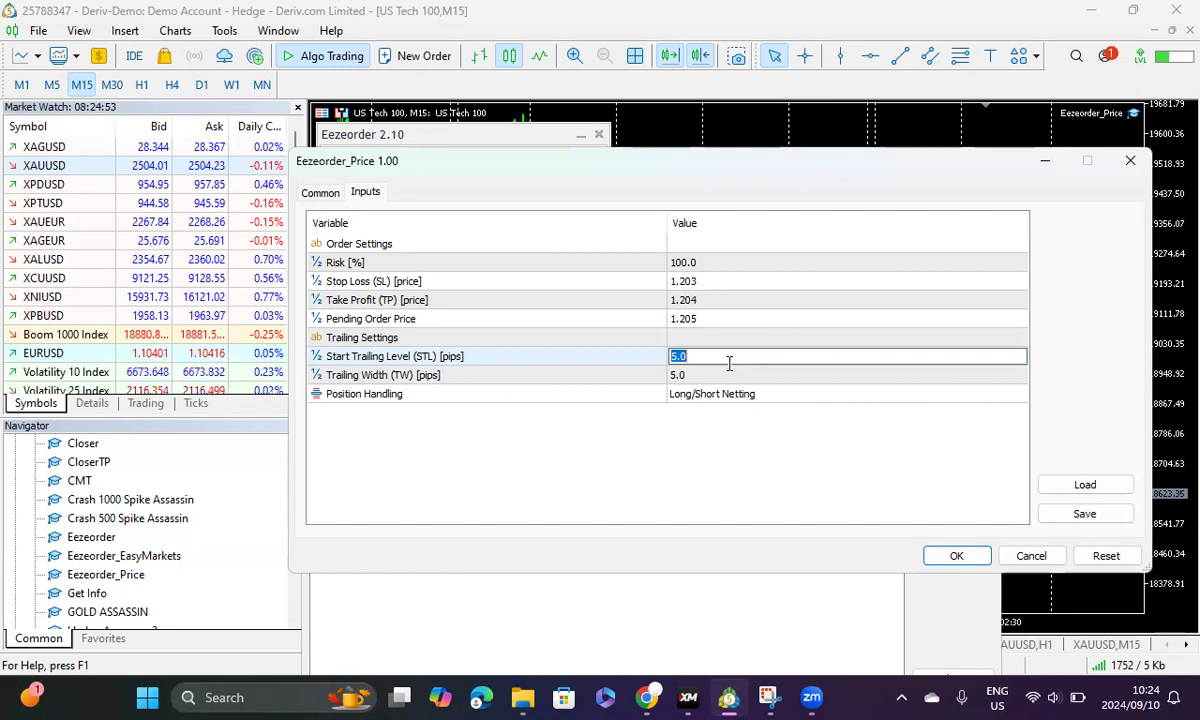
type("00")
left_click(643, 443)
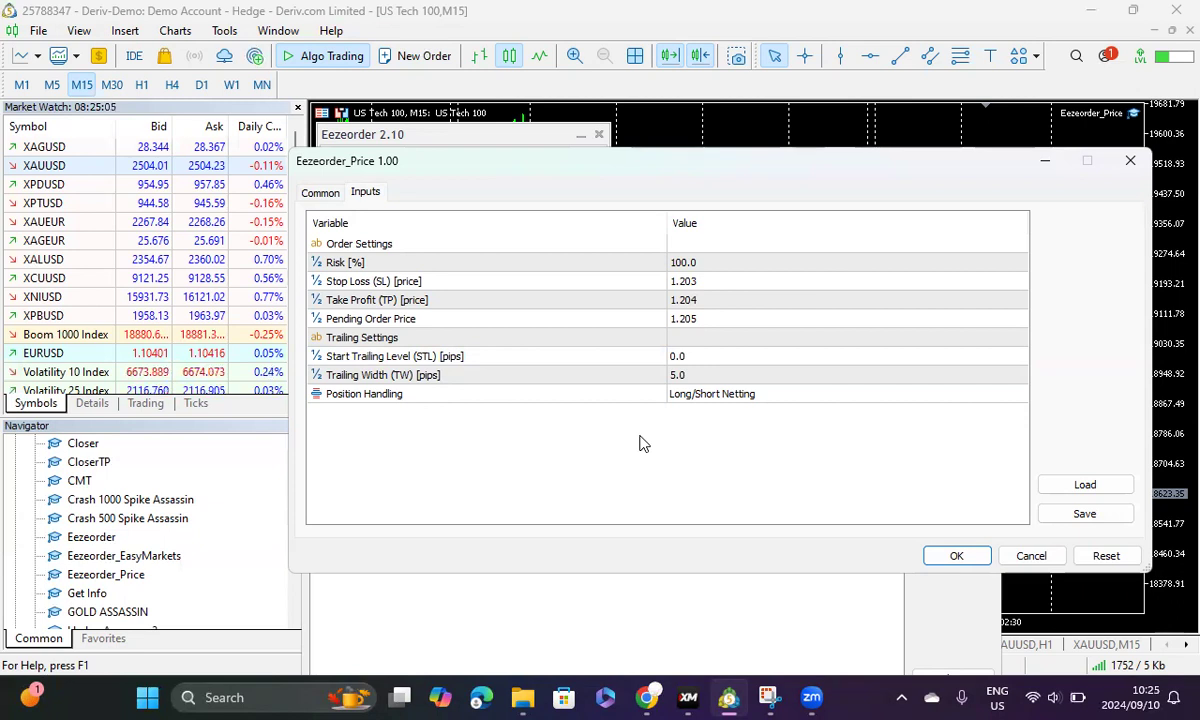
left_click(705, 361)
left_click(705, 362)
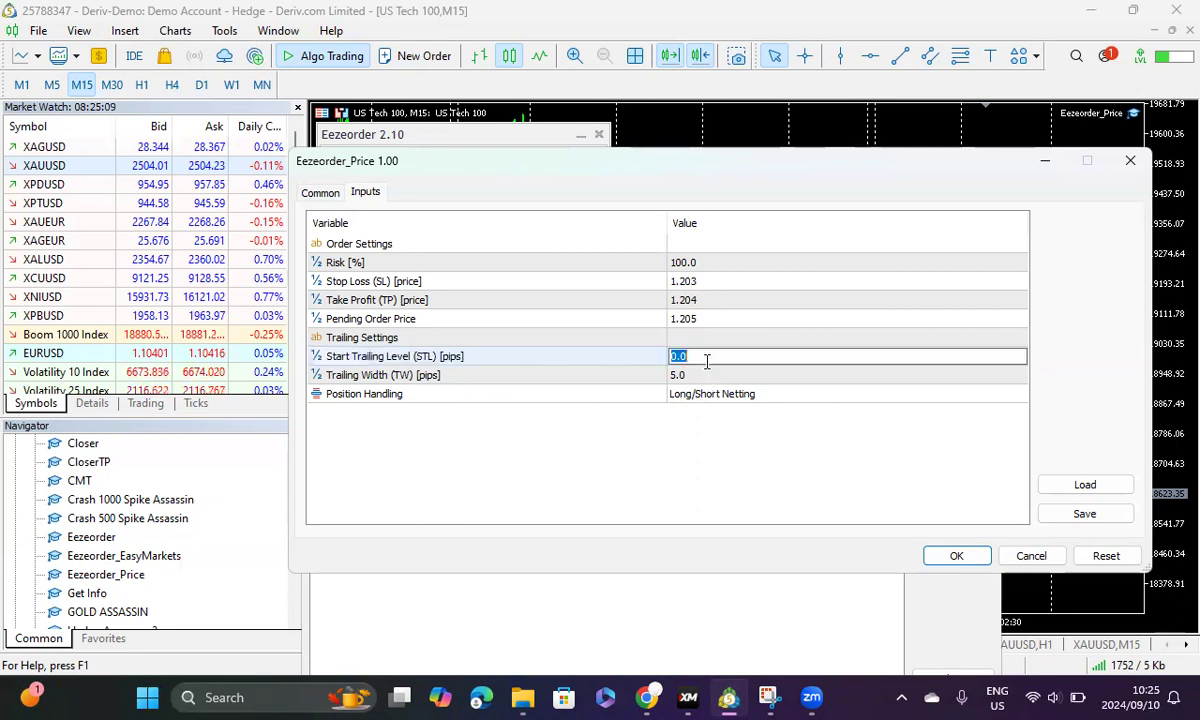
type("10")
left_click(643, 479)
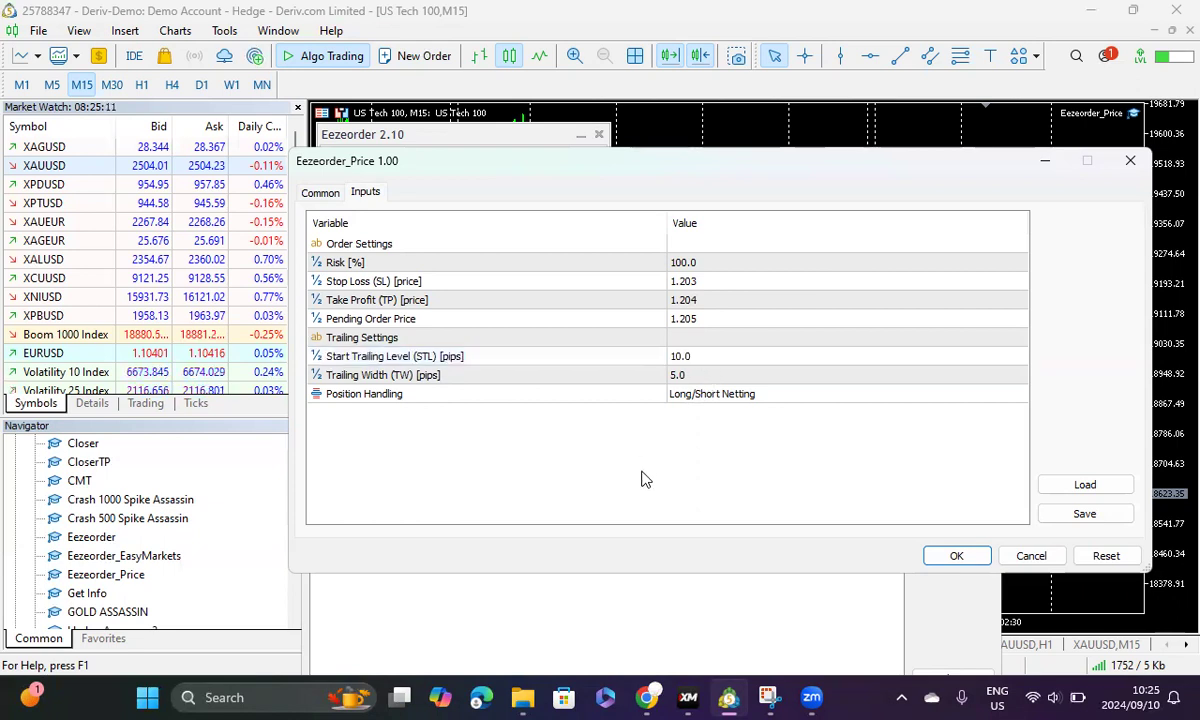
left_click(695, 360)
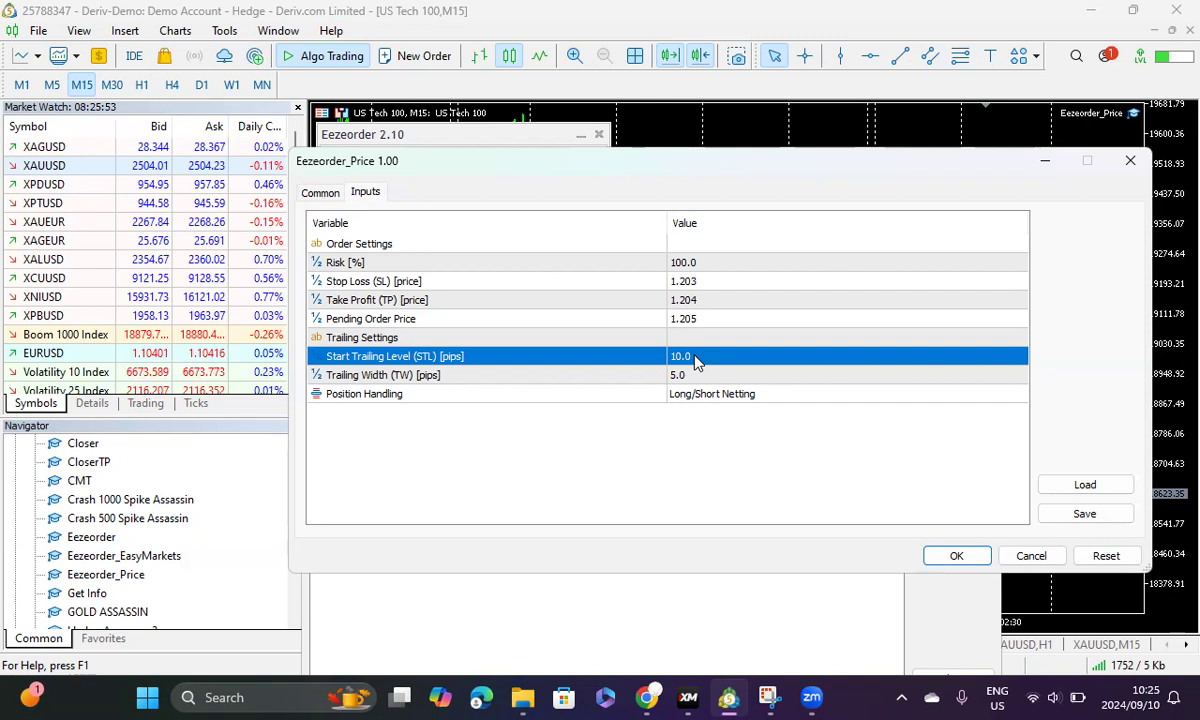
left_click(730, 472)
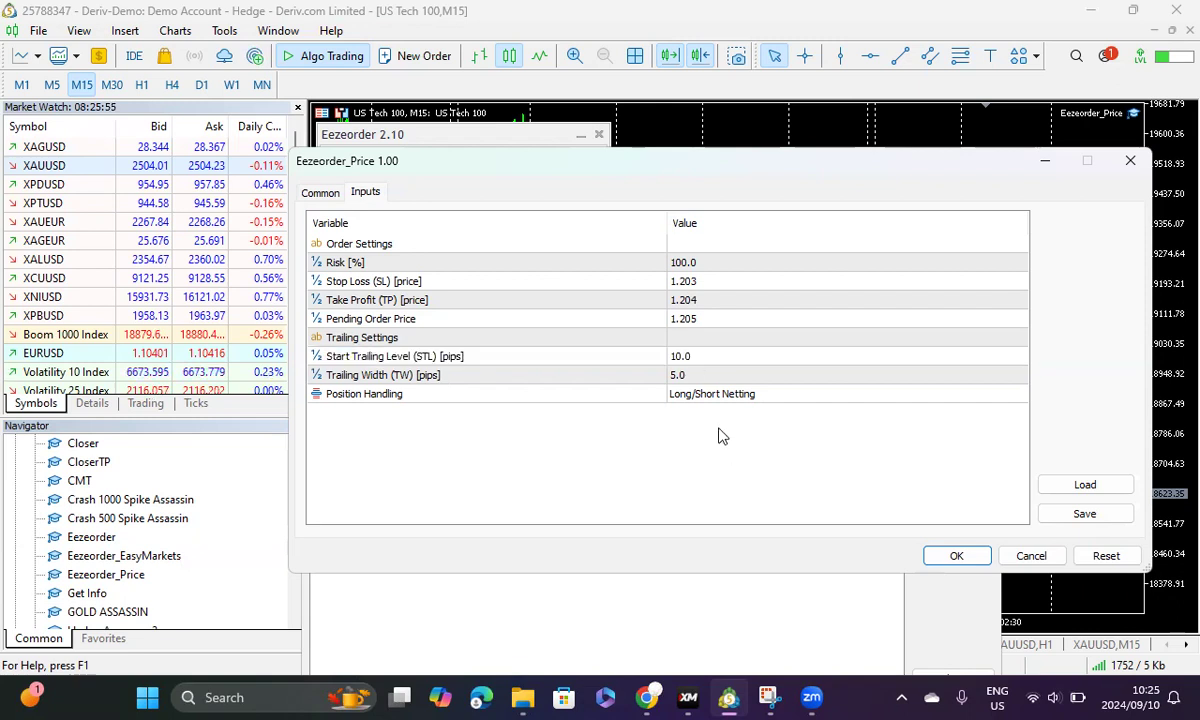
- Set Position Handling to Hedging and apply the expert's inputs
left_click(723, 398)
left_click(723, 398)
left_click(725, 399)
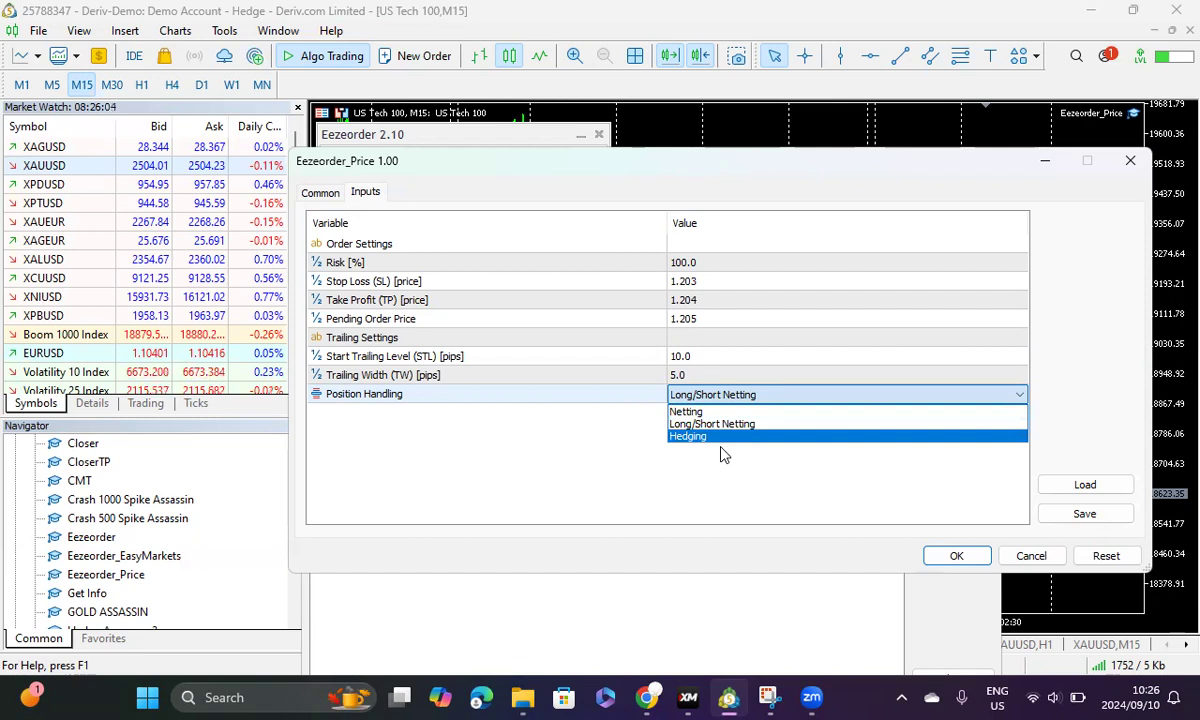
left_click(715, 439)
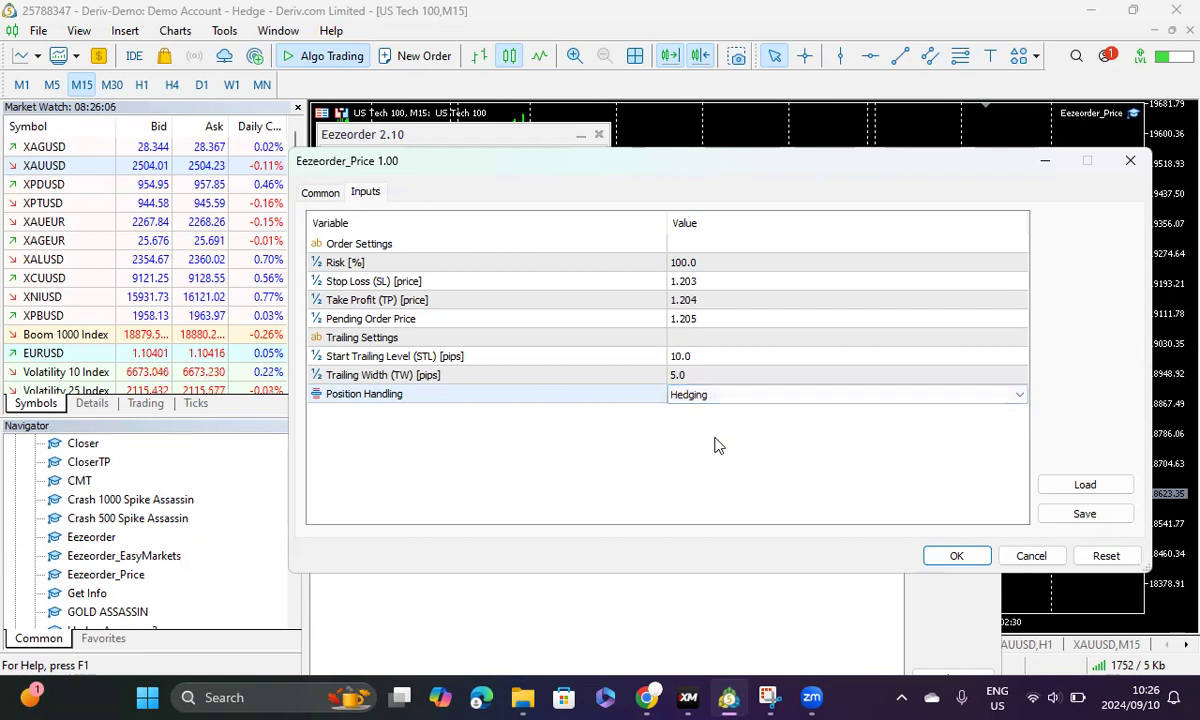
left_click(956, 556)
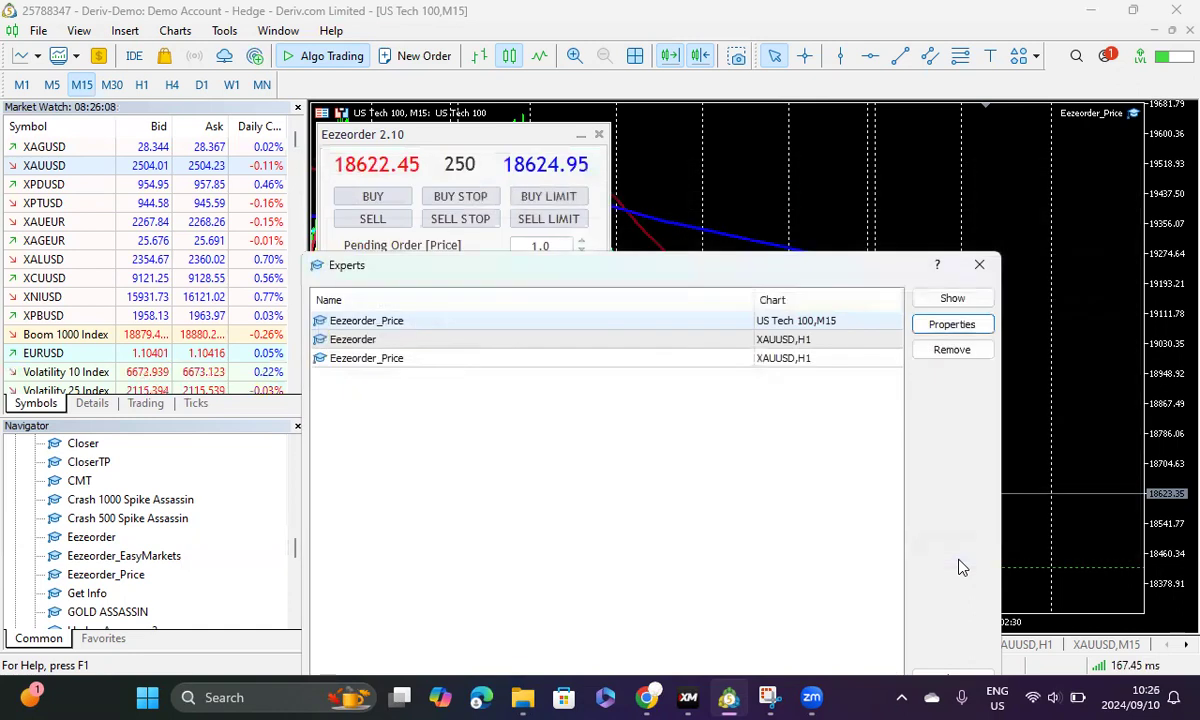
- Close the Experts list and toggle the Eezeorder panel's SL and TP checkboxes
left_click(979, 266)
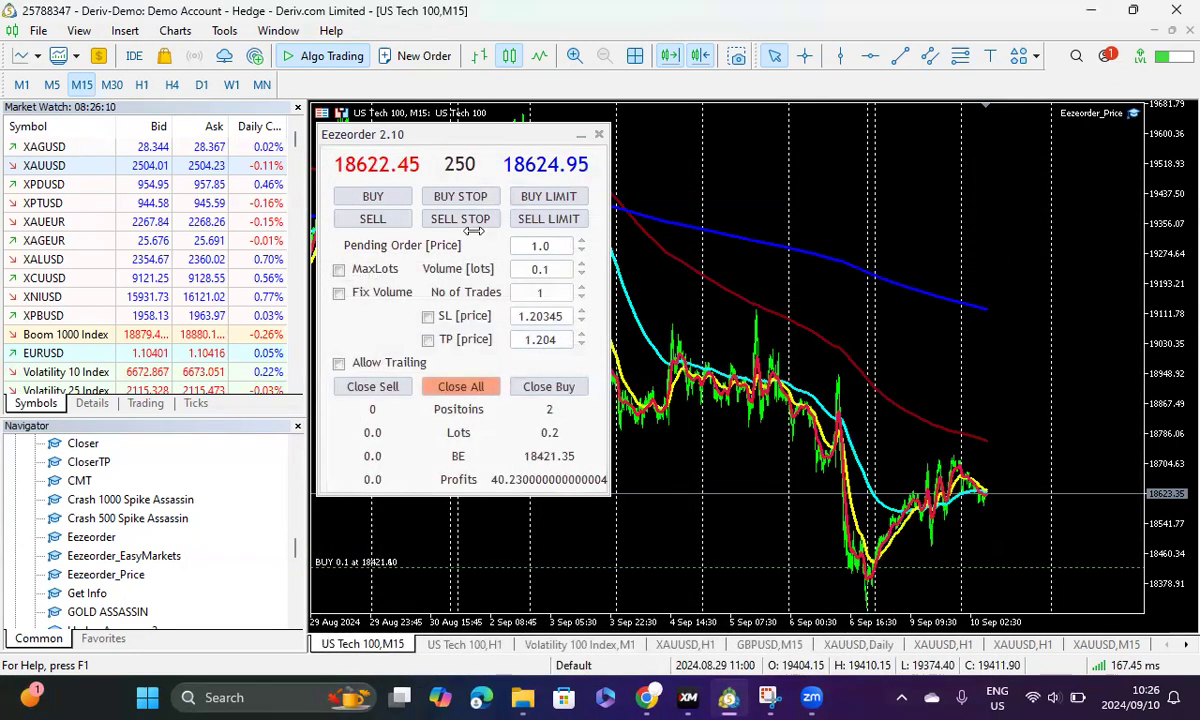
mouse_move(690, 275)
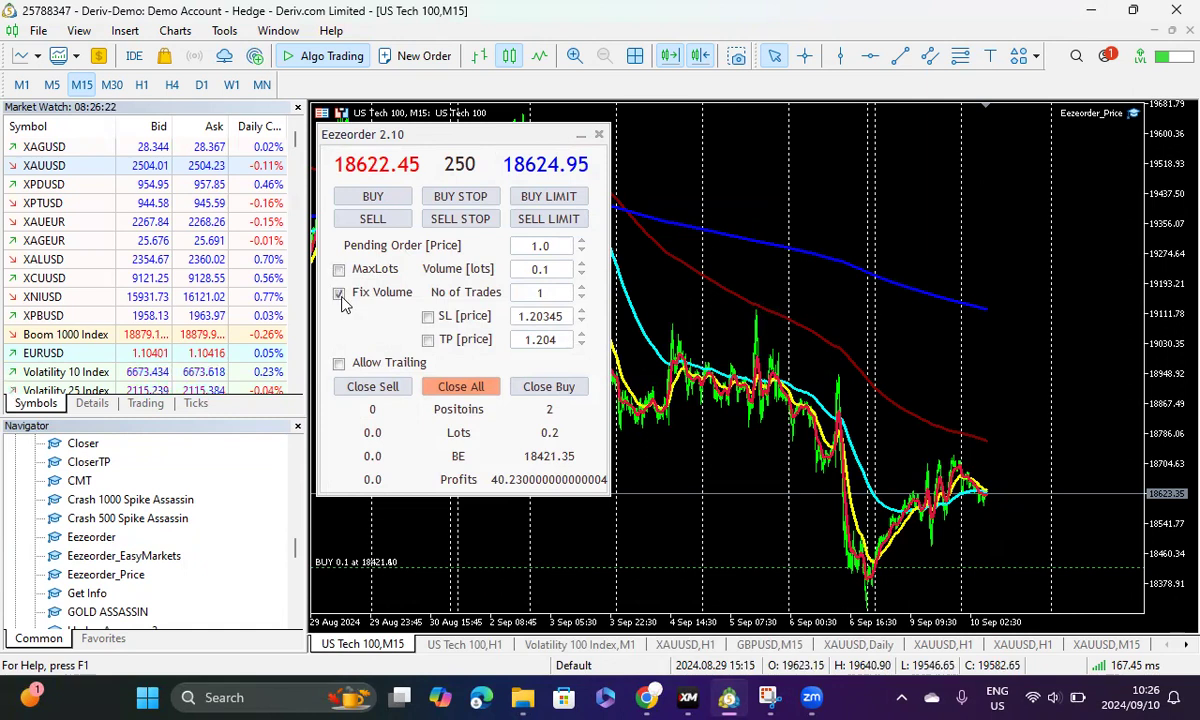
left_click(429, 317)
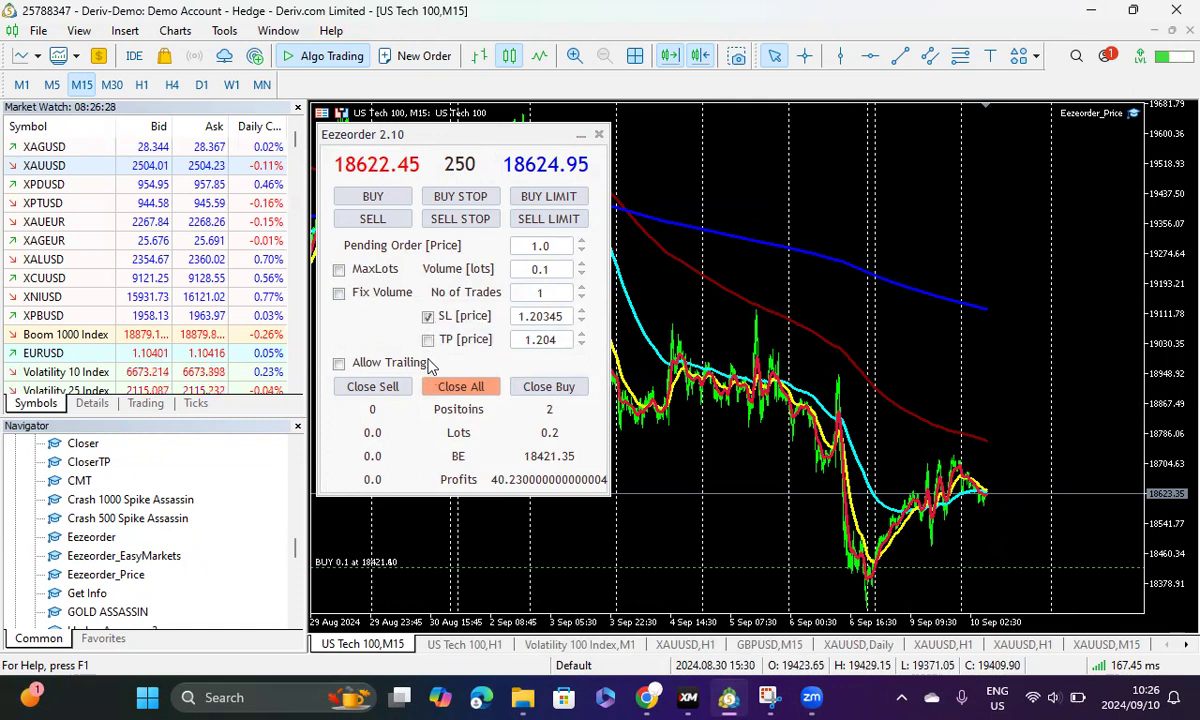
left_click(428, 340)
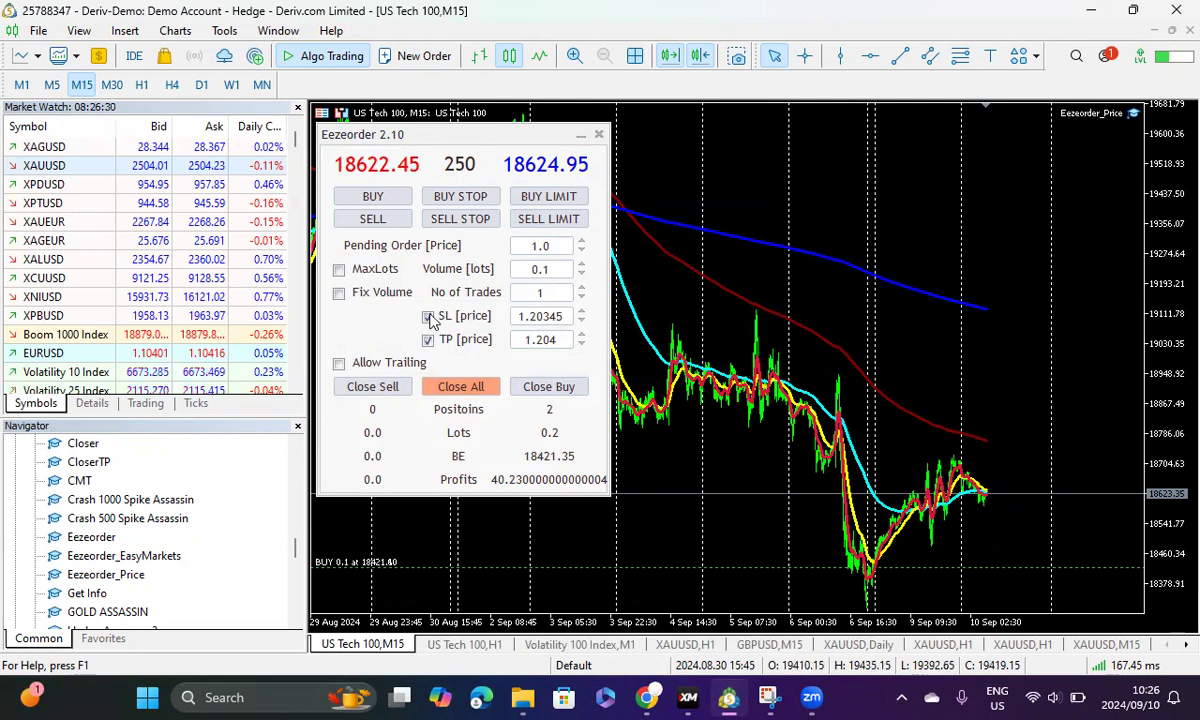
left_click(428, 316)
left_click(428, 341)
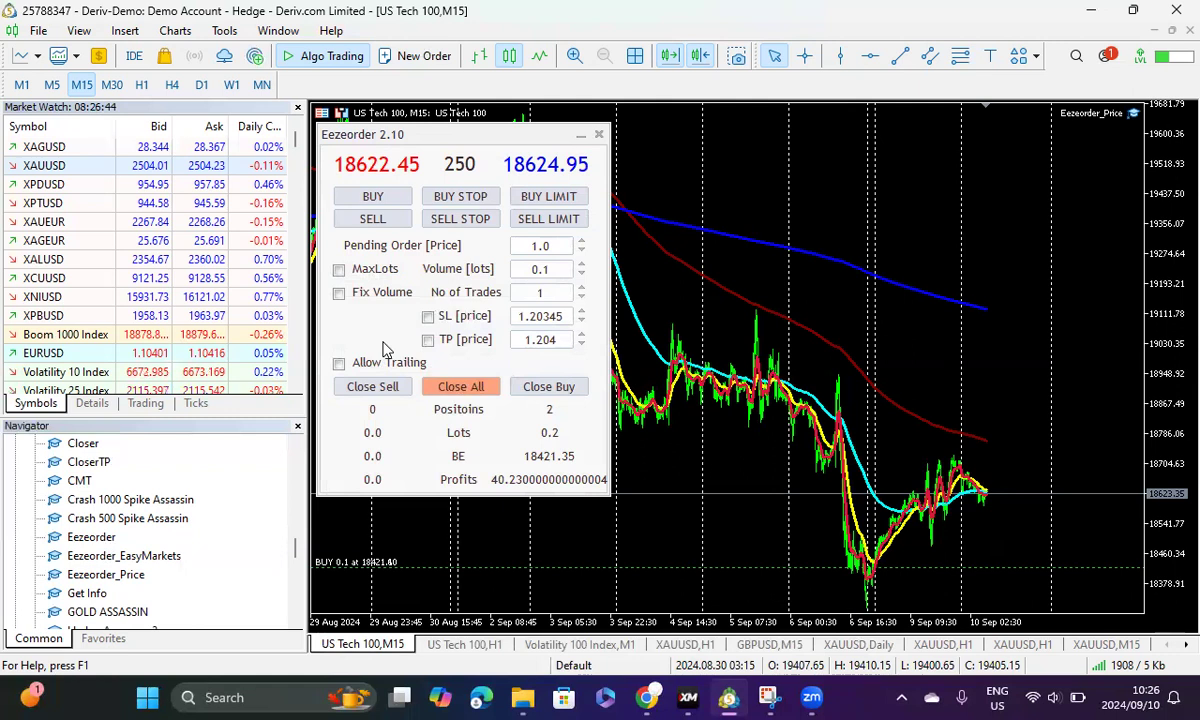
left_click(428, 317)
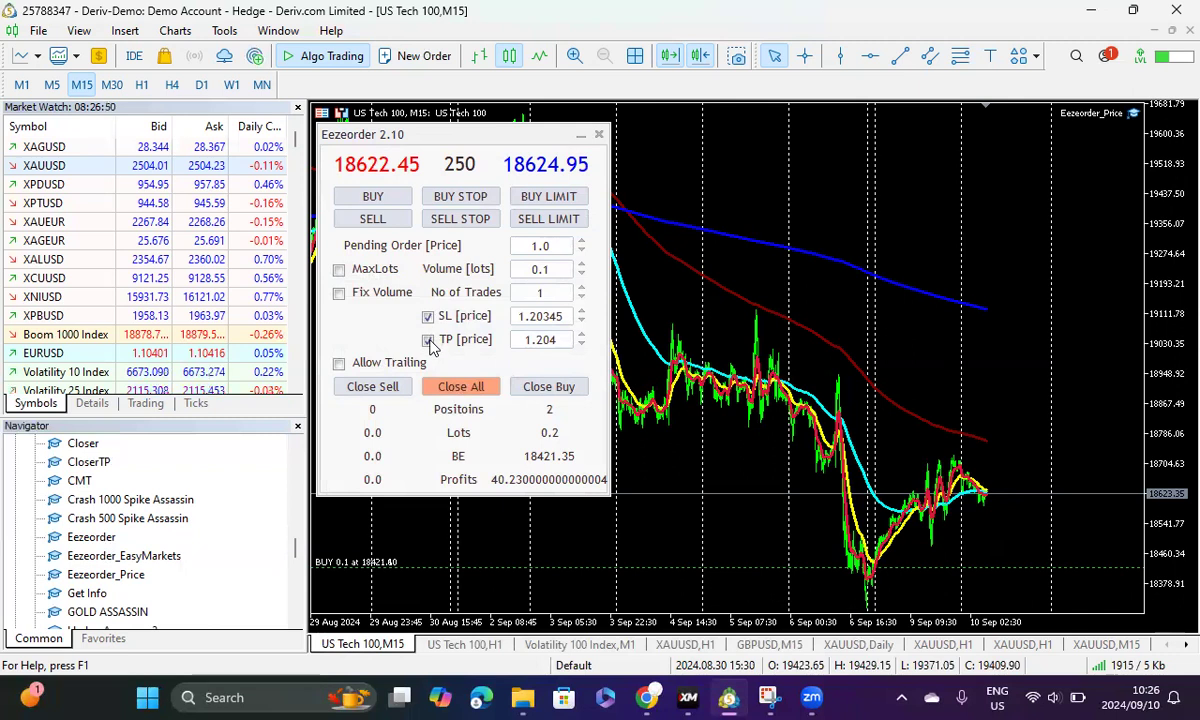
left_click(428, 341)
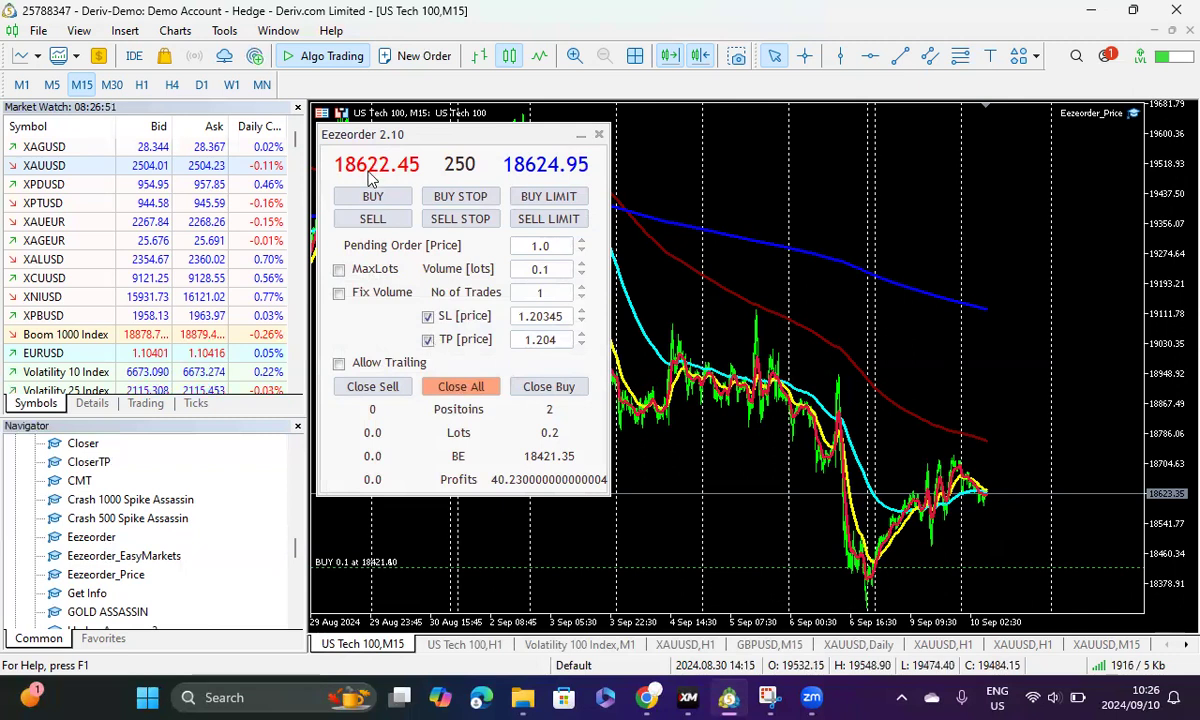
- Set No of Trades to 5 and untick SL and TP
double_click(546, 293)
key("BackSpace")
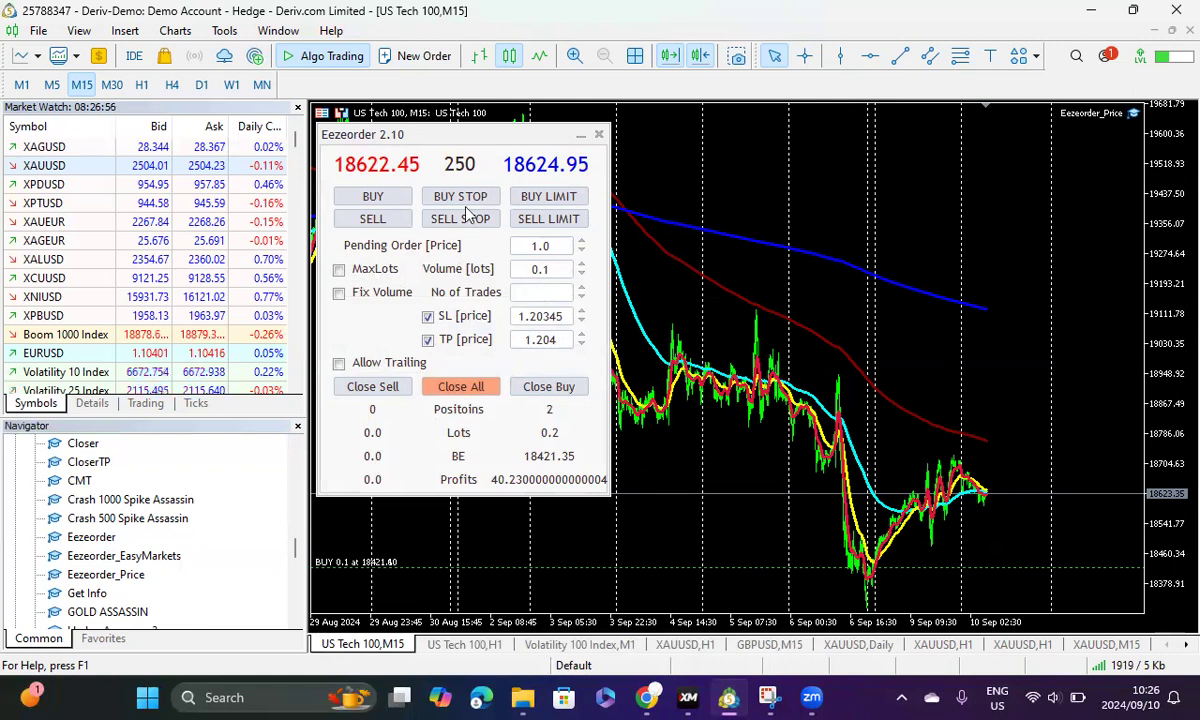
type("5")
left_click(428, 317)
left_click(428, 340)
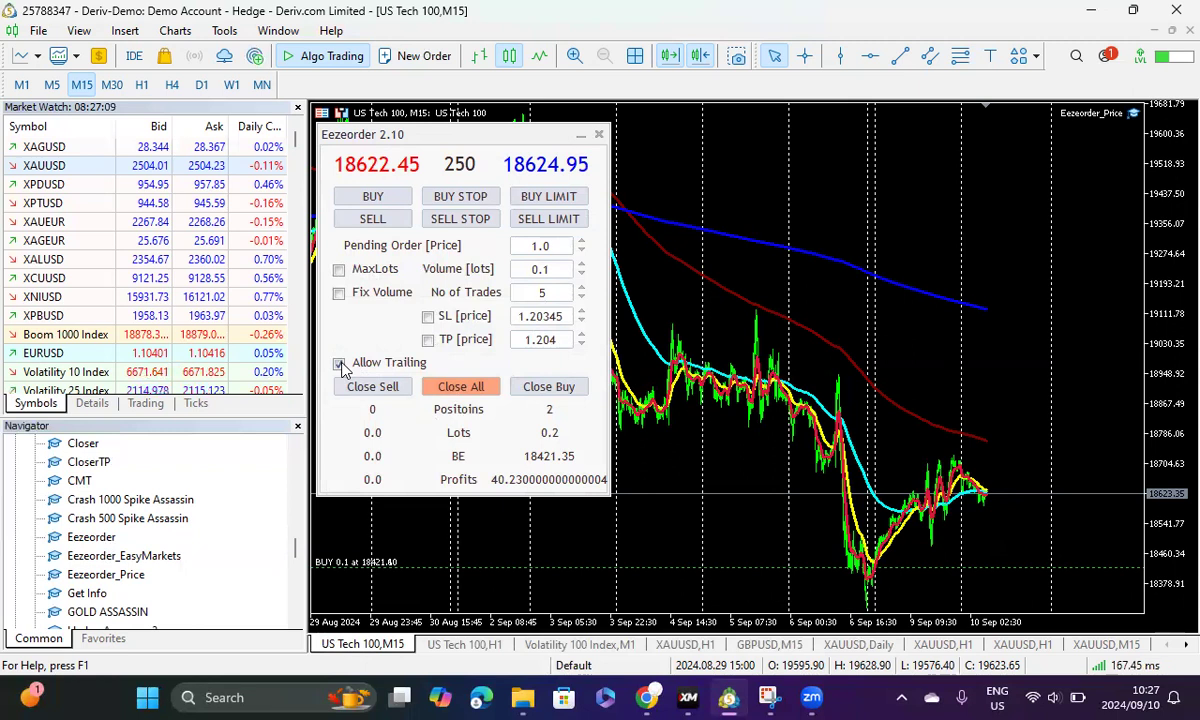
left_click(340, 364)
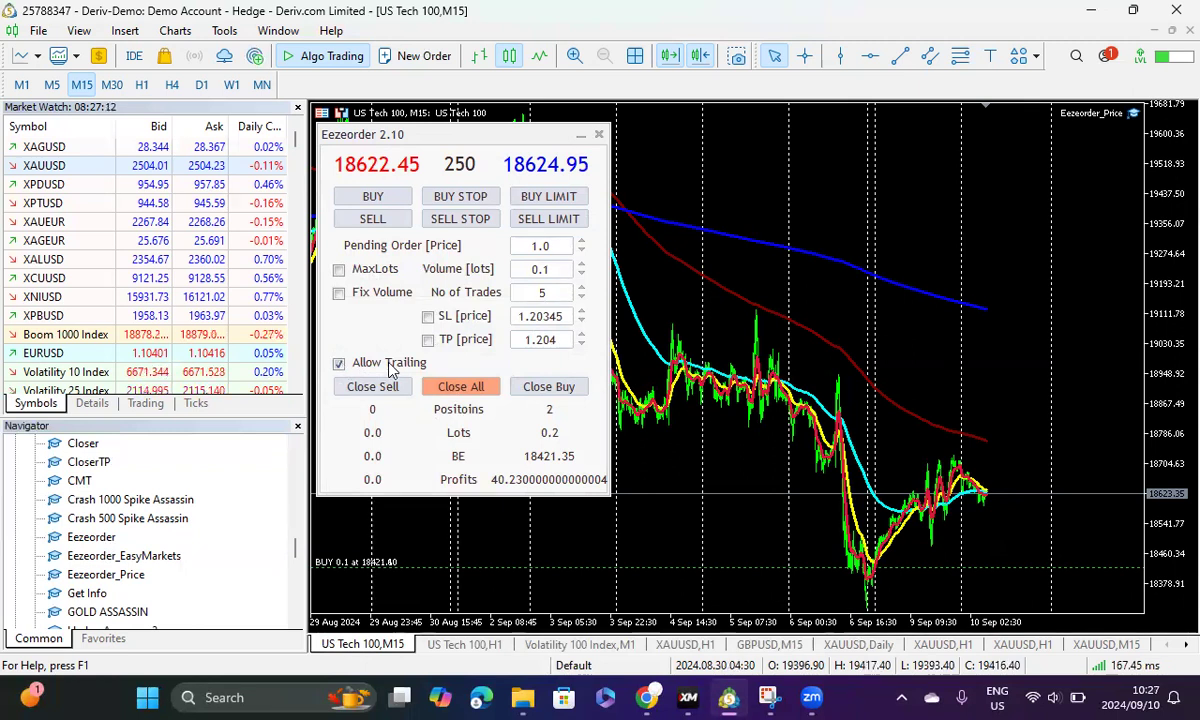
left_click(340, 364)
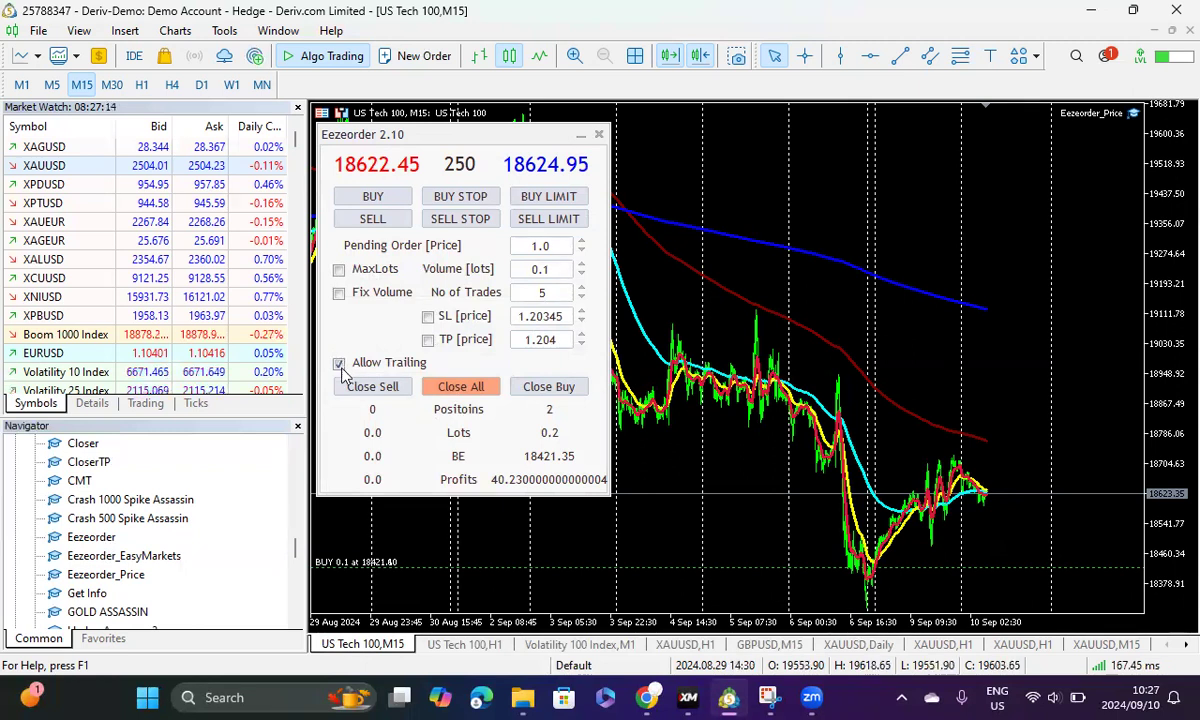
left_click(340, 270)
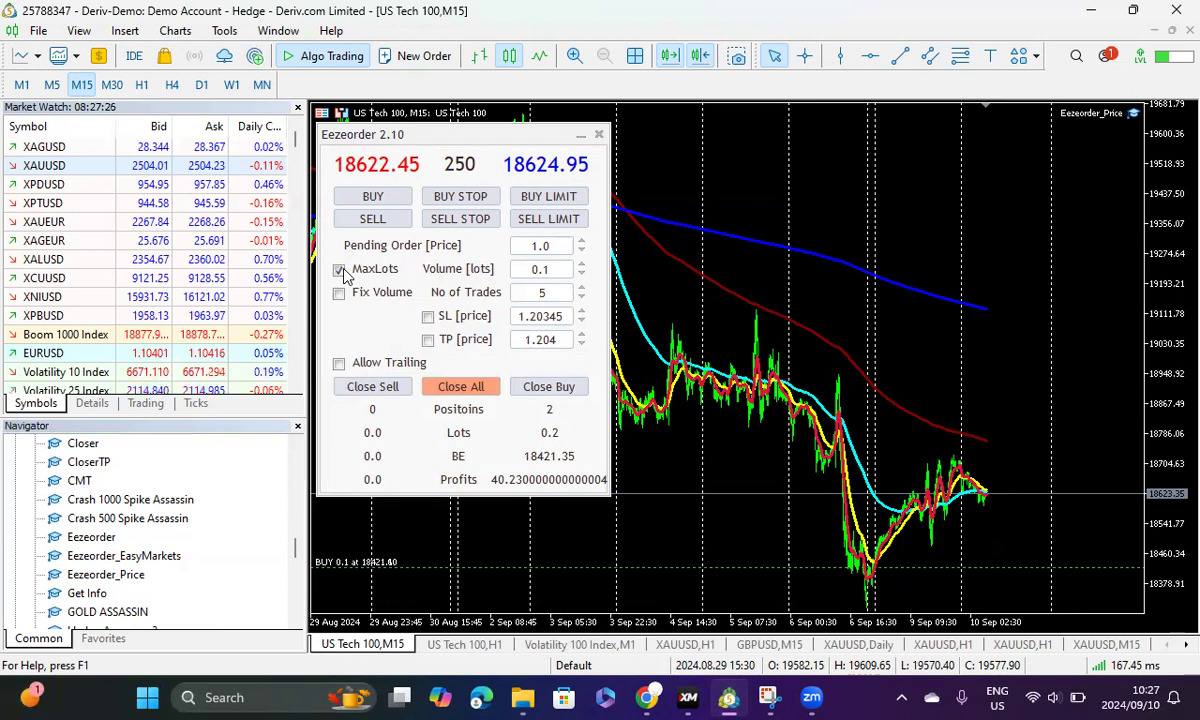
left_click(343, 271)
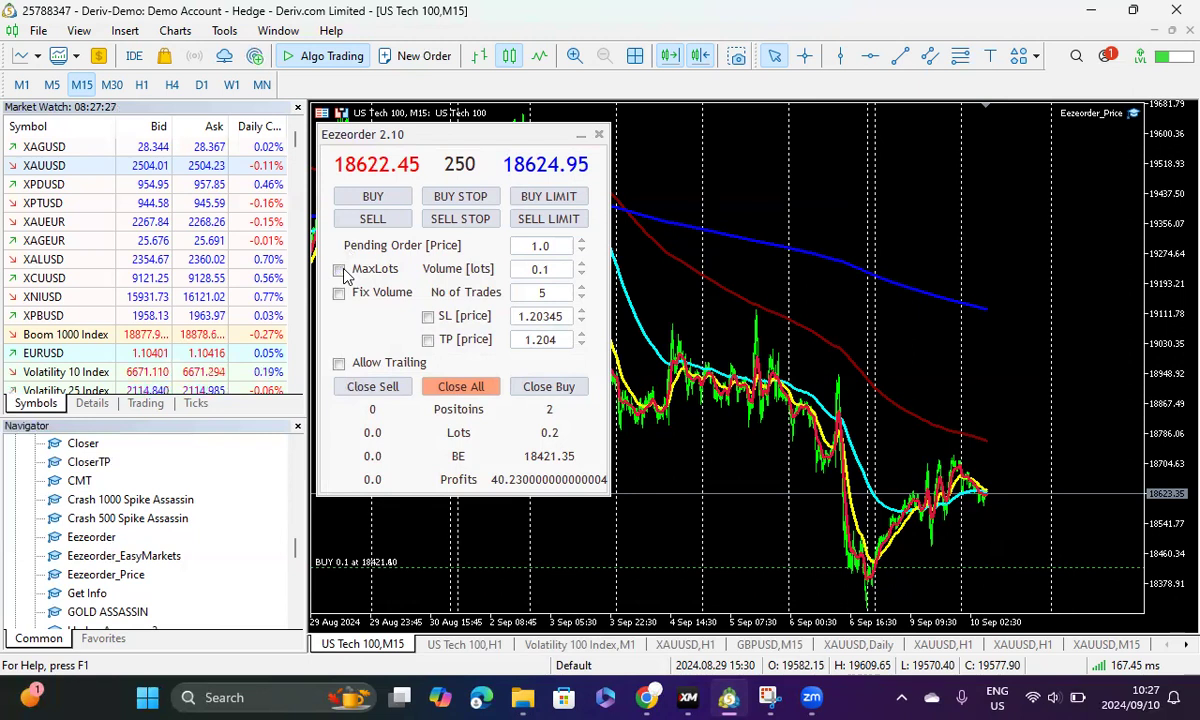
left_click(462, 390)
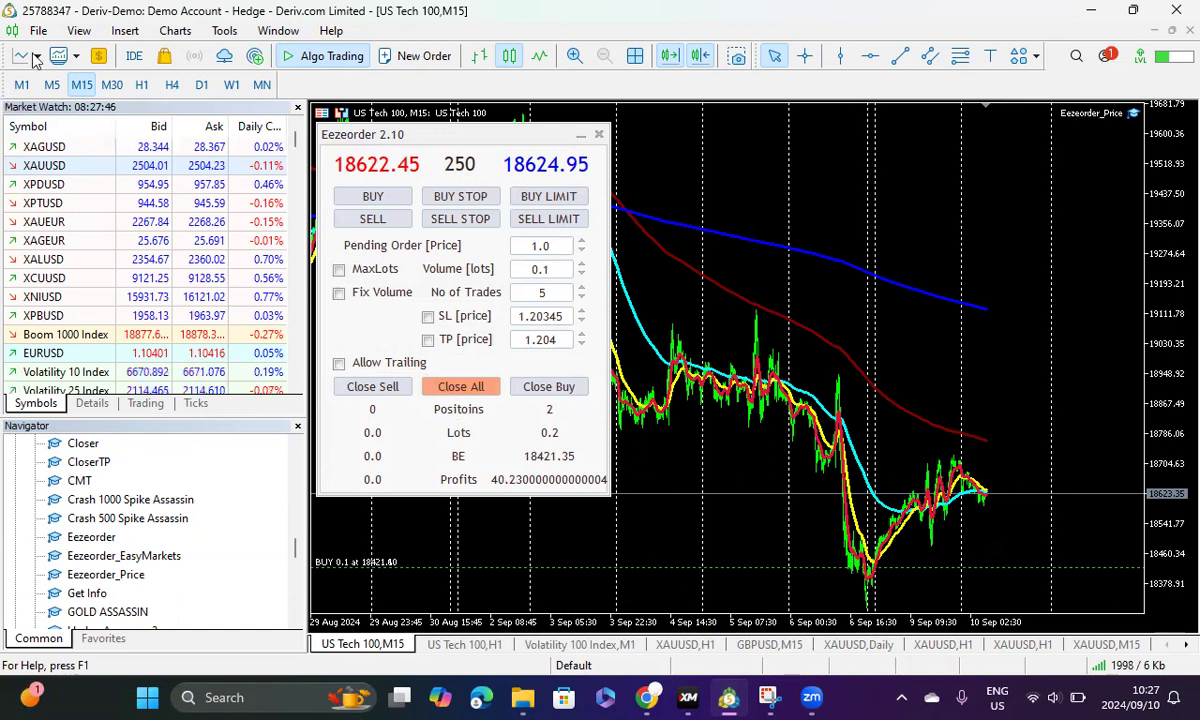
- Show the Toolbox, check the Trade tab for positions, then review the Journal's filling-mode errors
left_click(88, 33)
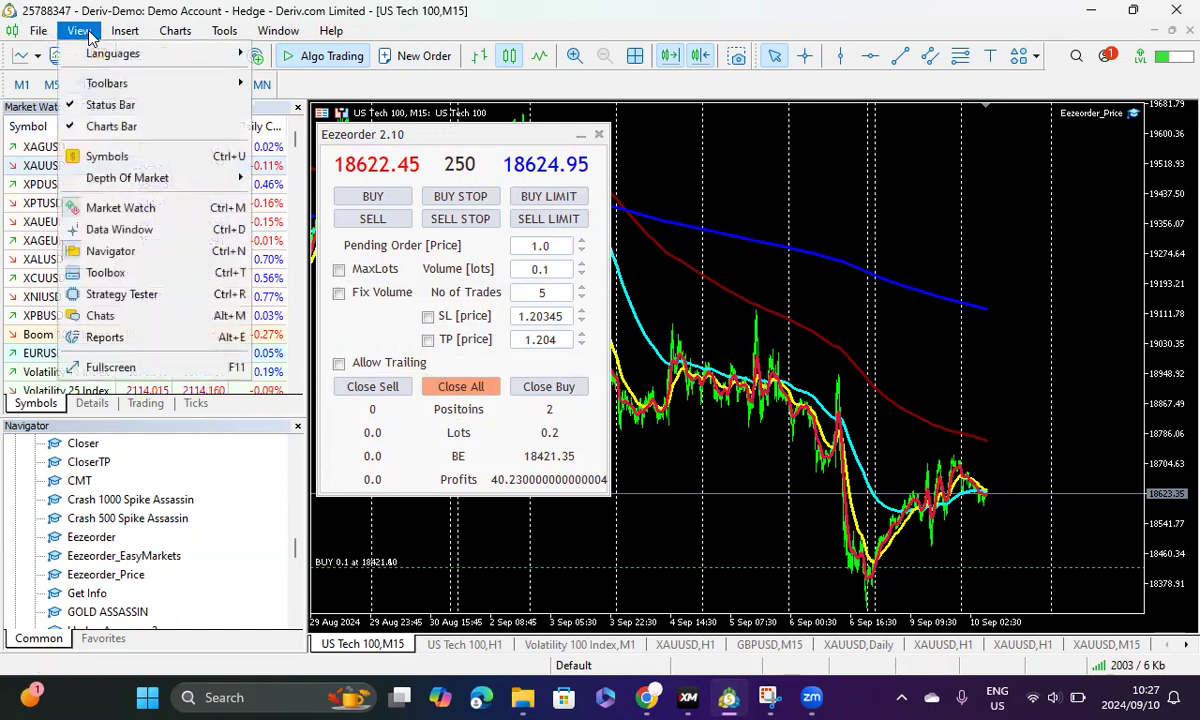
left_click(118, 272)
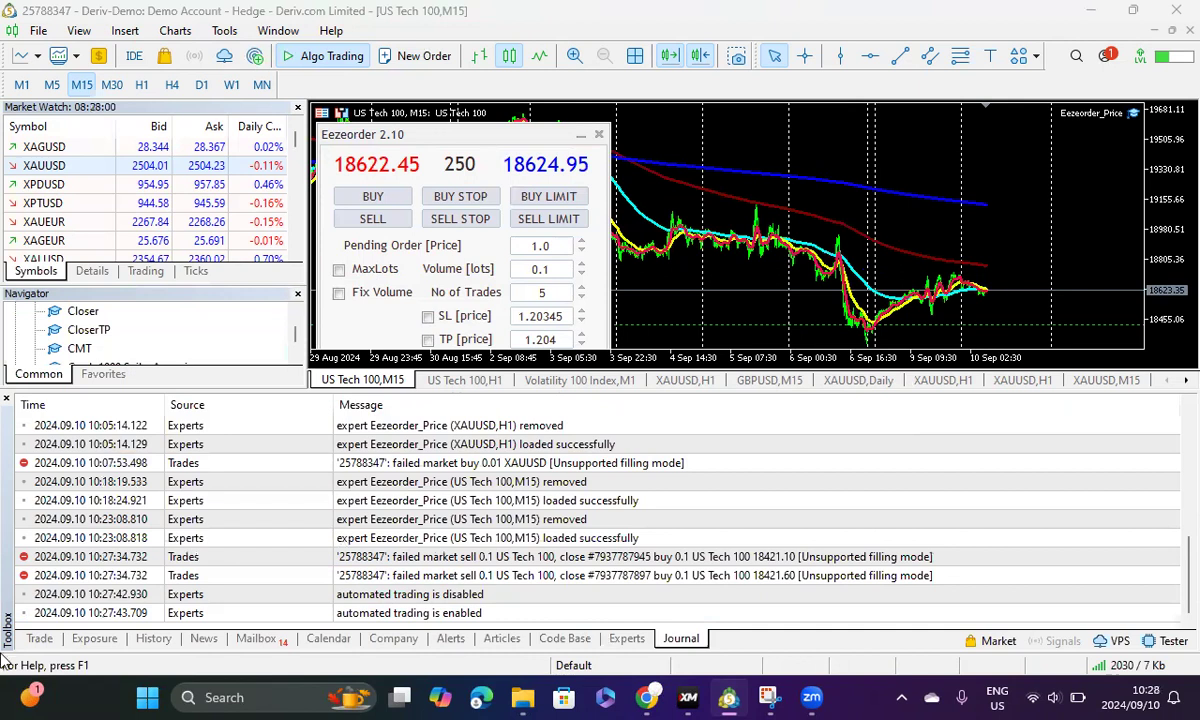
left_click(37, 640)
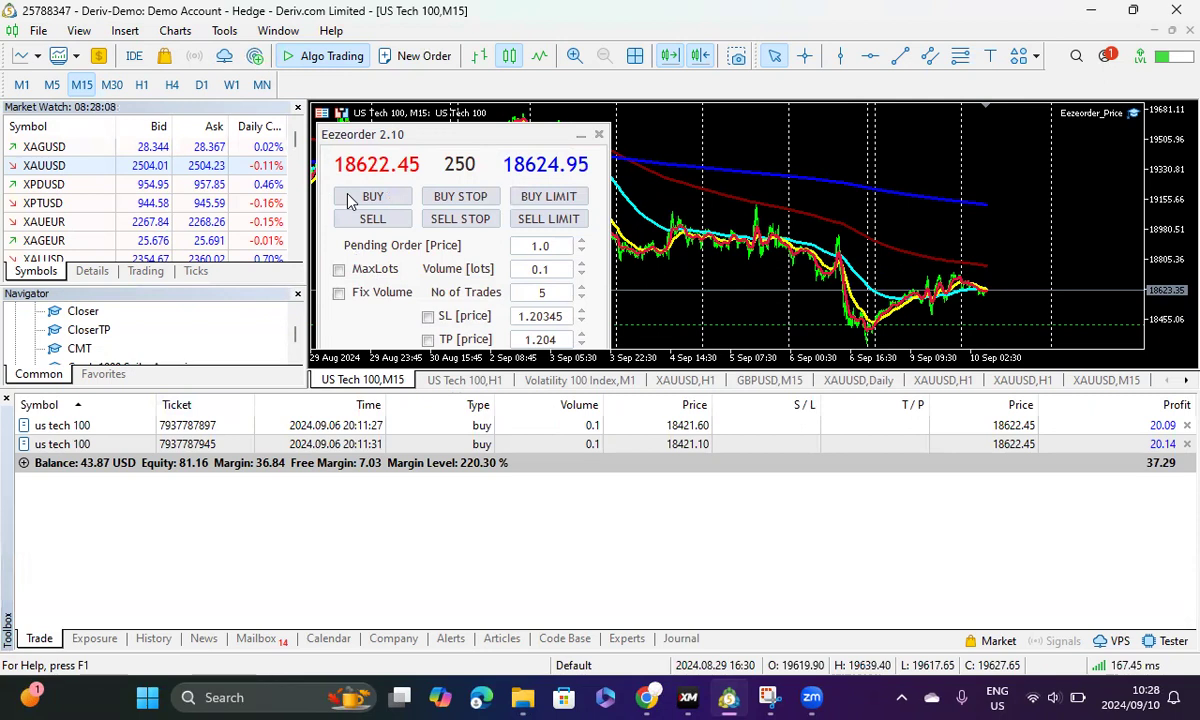
left_click(680, 639)
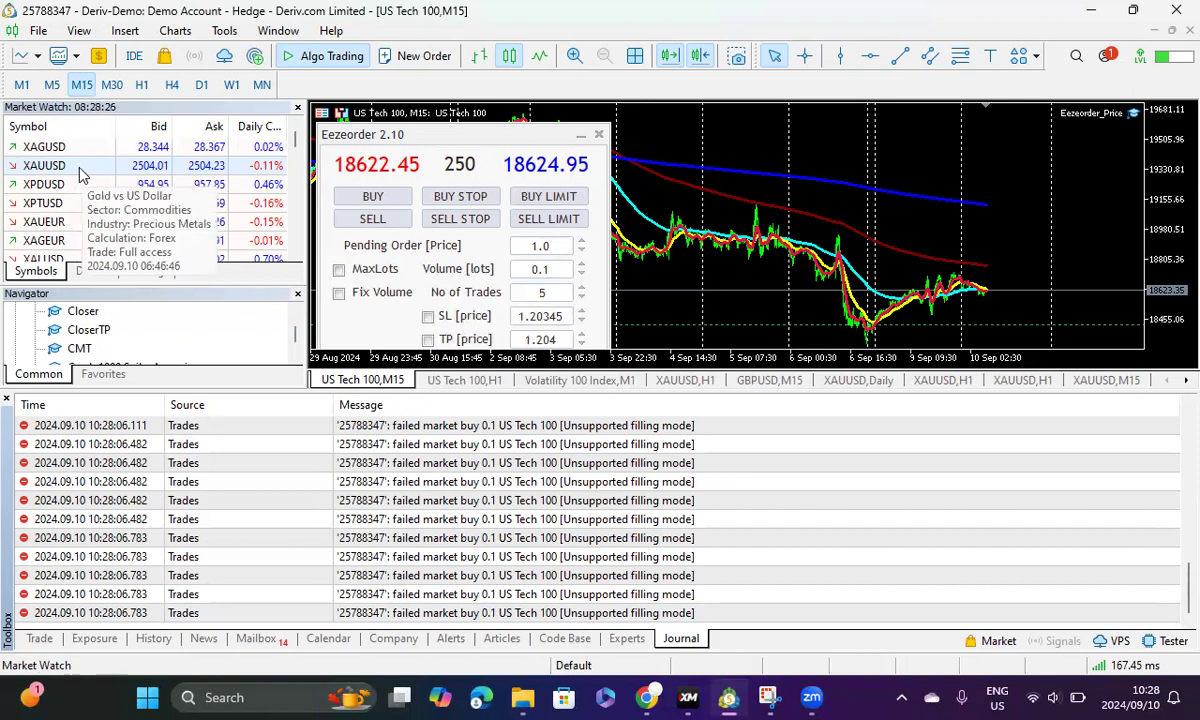
- Switch the chart to XAUUSD, attempt a 0.01 buy, and check the XAUUSD Specification's filling mode
left_click_drag(120, 165, 745, 257)
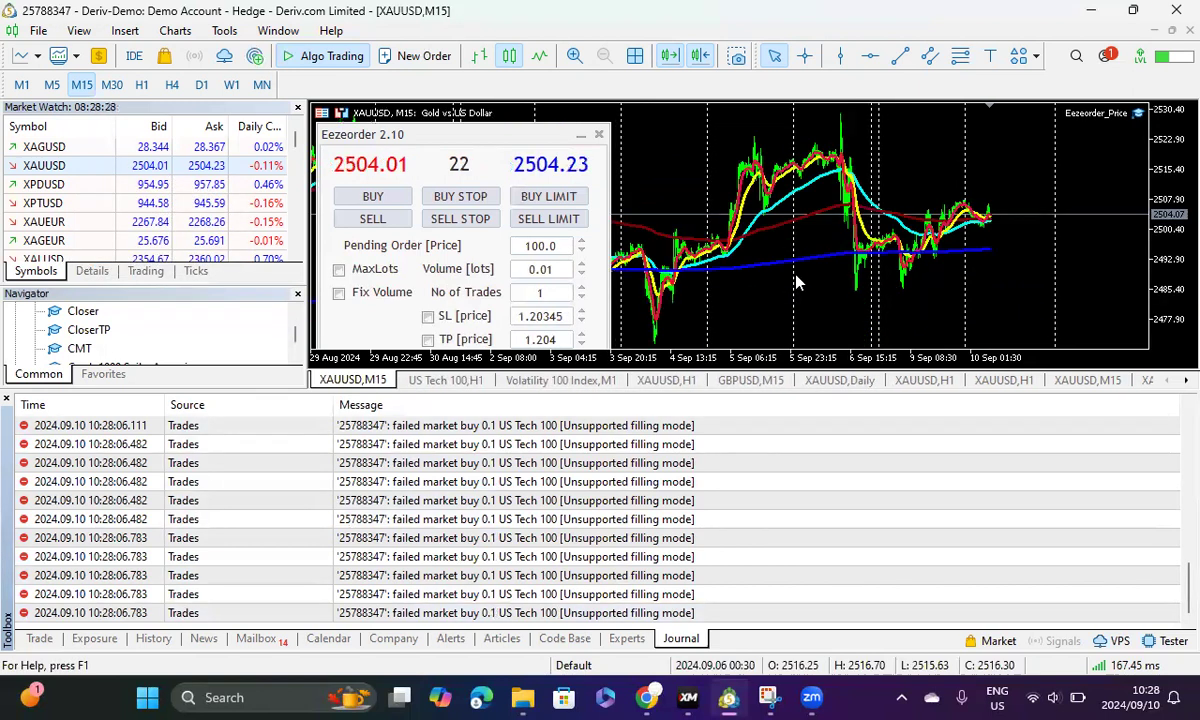
left_click(374, 201)
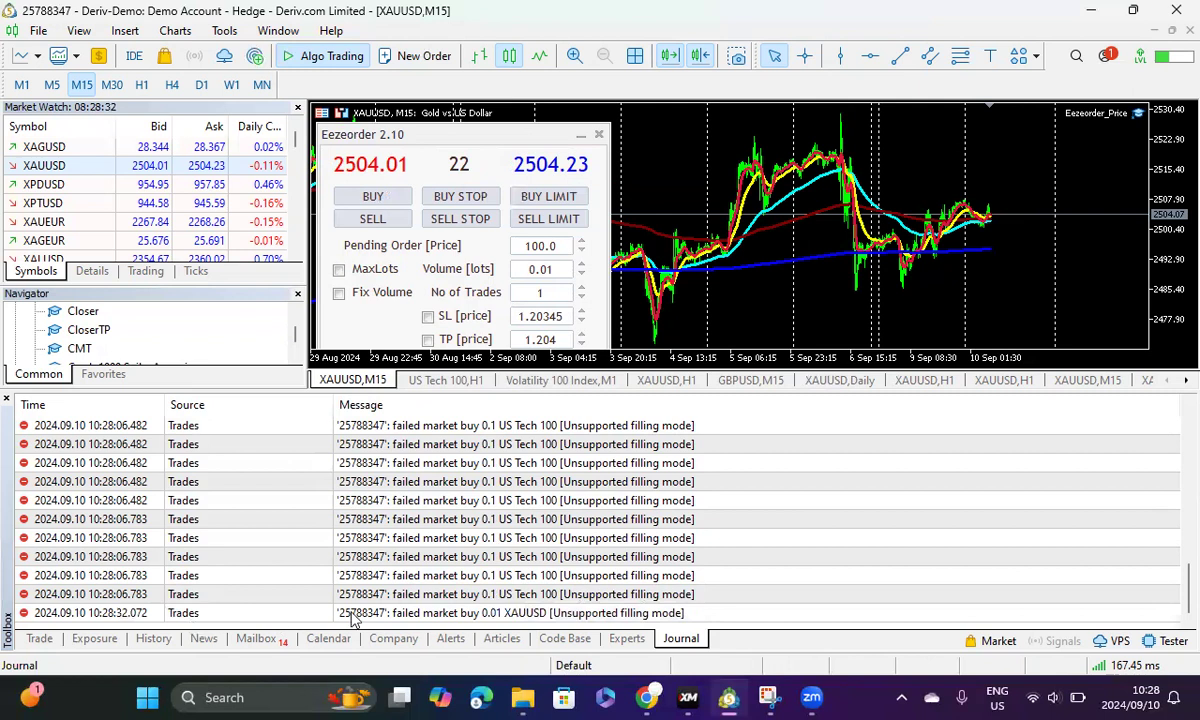
right_click(79, 167)
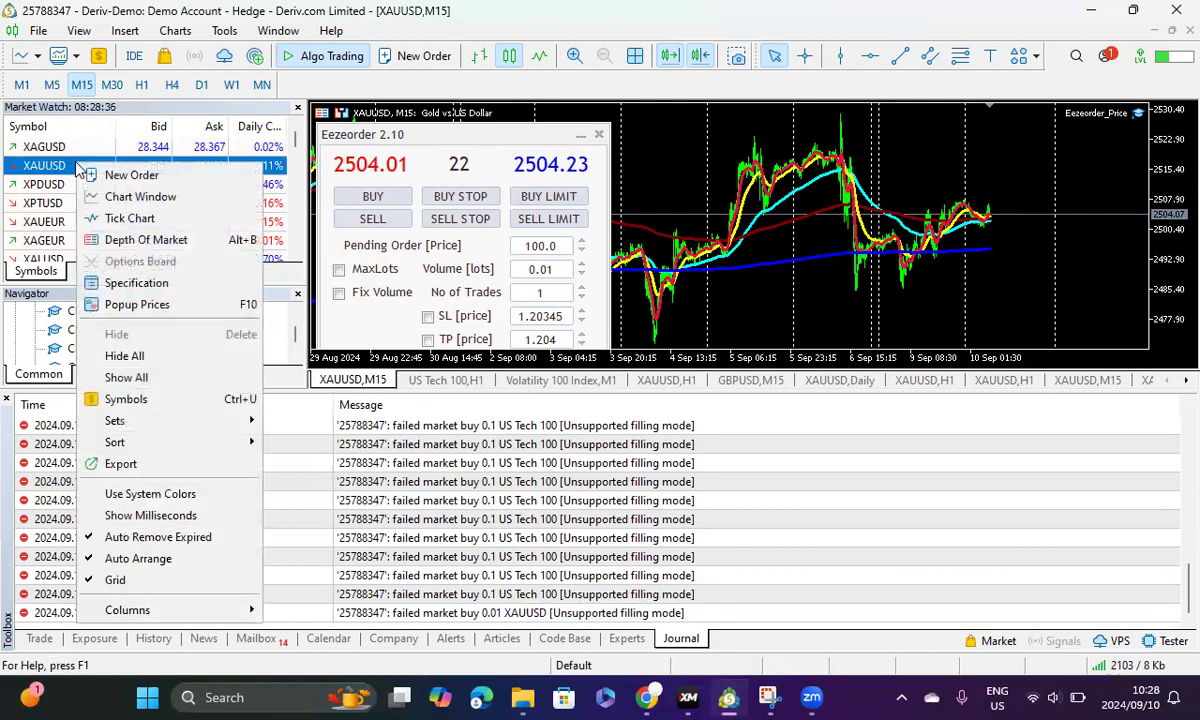
left_click(160, 285)
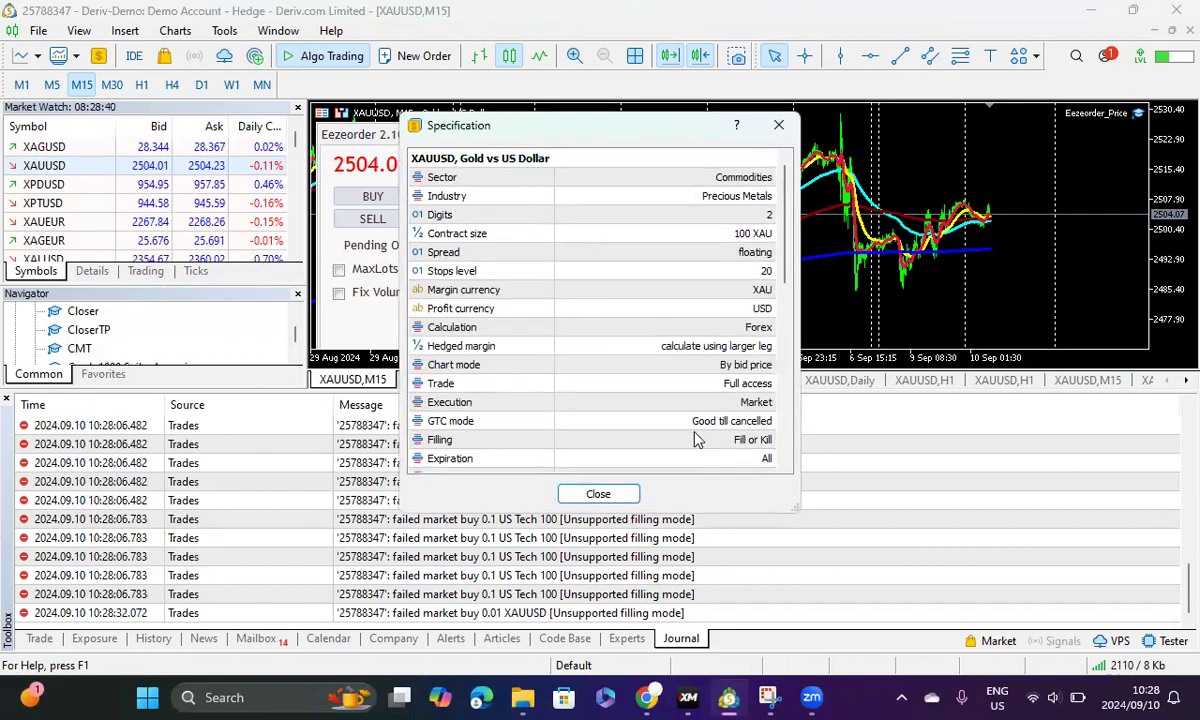
left_click(654, 419)
left_click(648, 447)
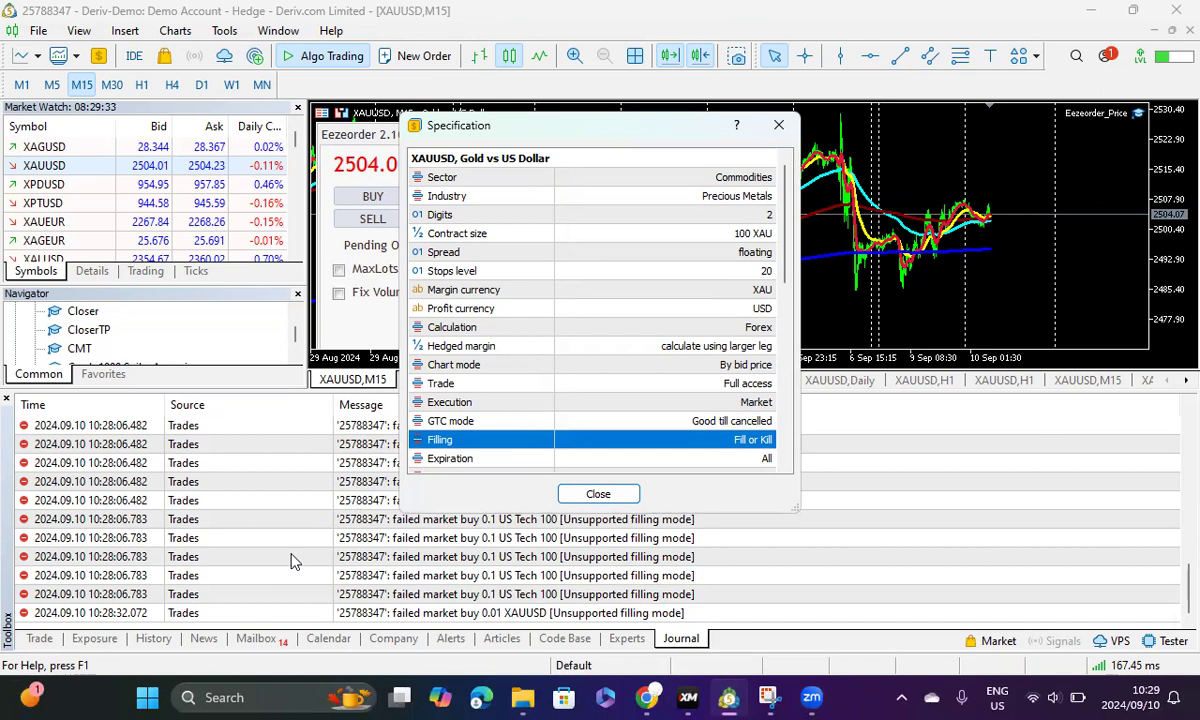
left_click(598, 494)
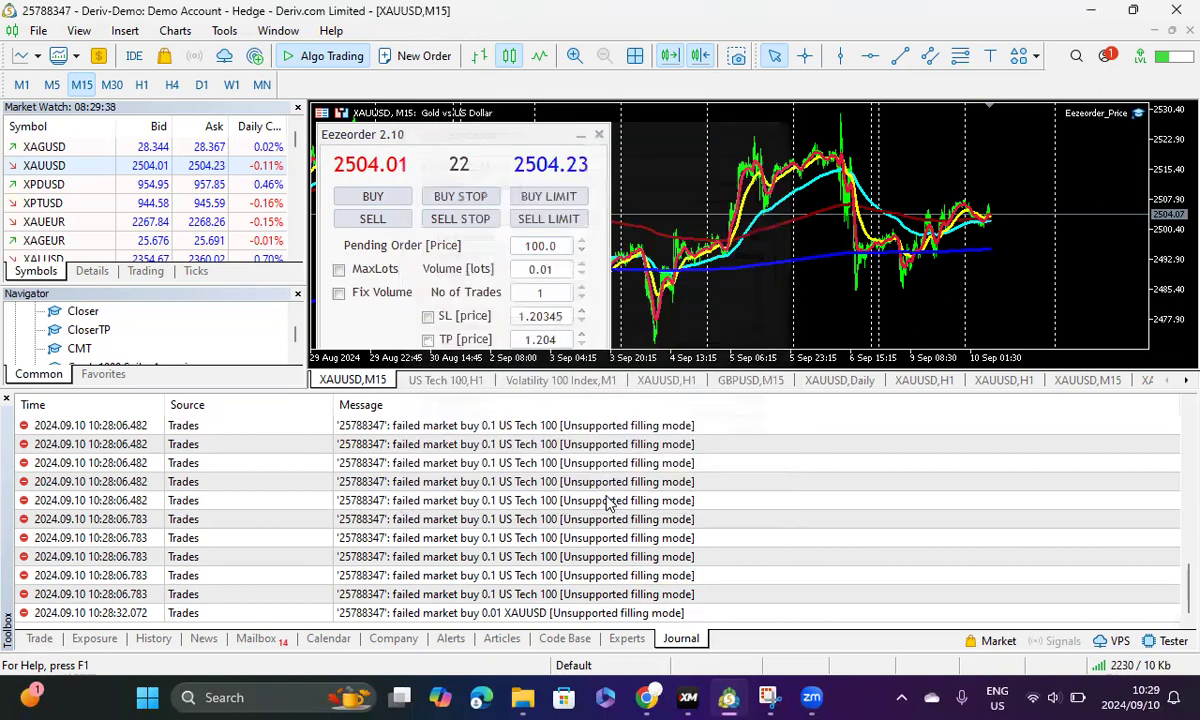